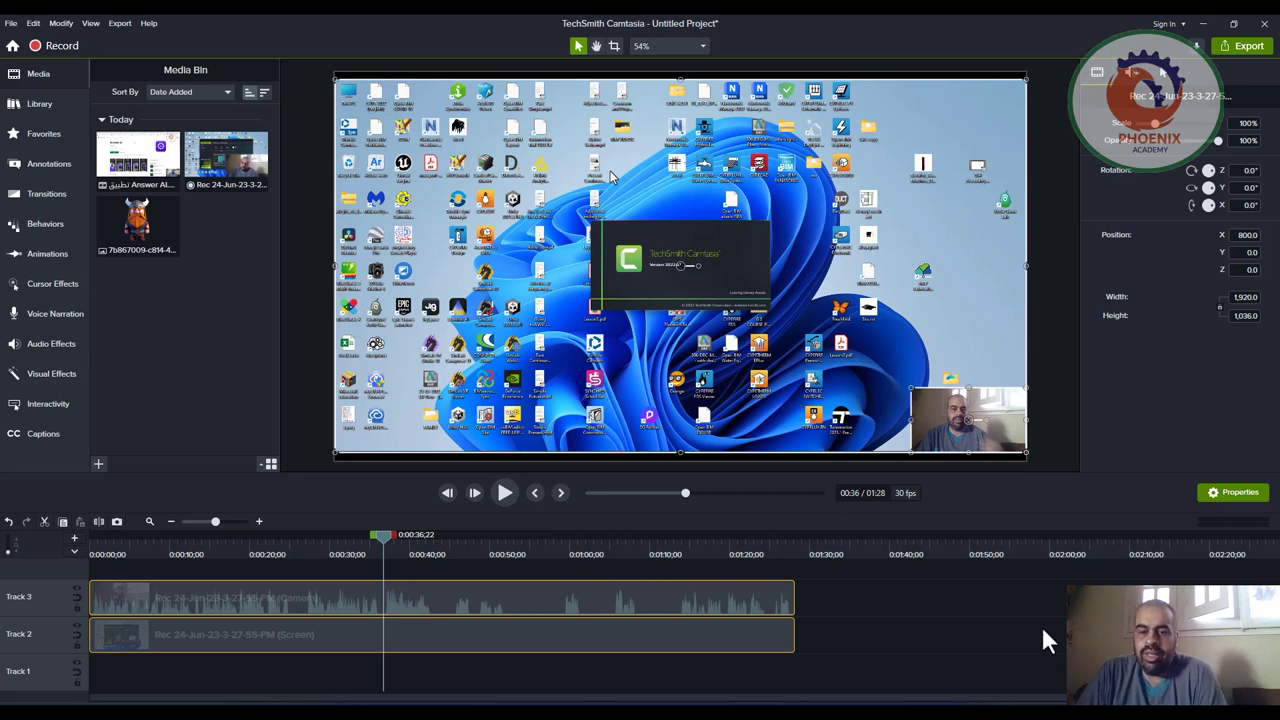
# Place the Viking image on a new track above the camera track around 1:00, scaled to 50% and positioned at X 800, Y 293.8.
pyautogui.click(995, 632)
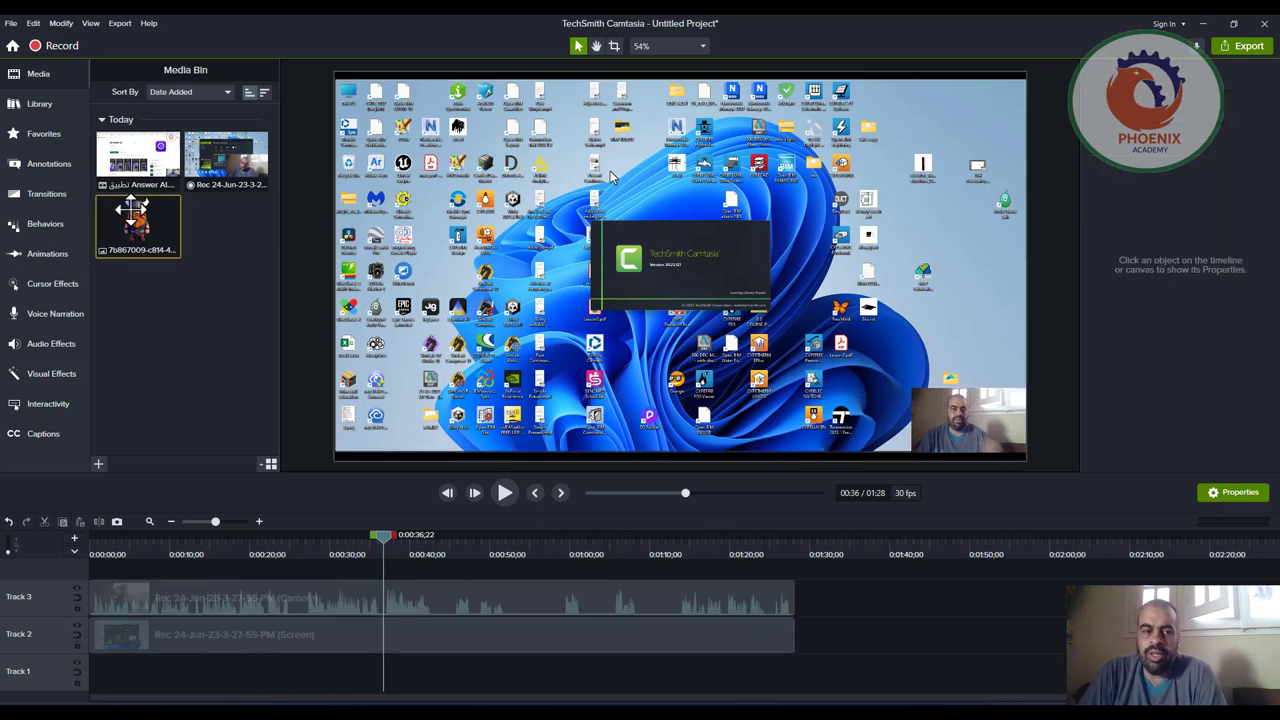
pyautogui.click(578, 585)
pyautogui.moveTo(577, 573); pyautogui.dragTo(586, 543)
pyautogui.click(590, 546)
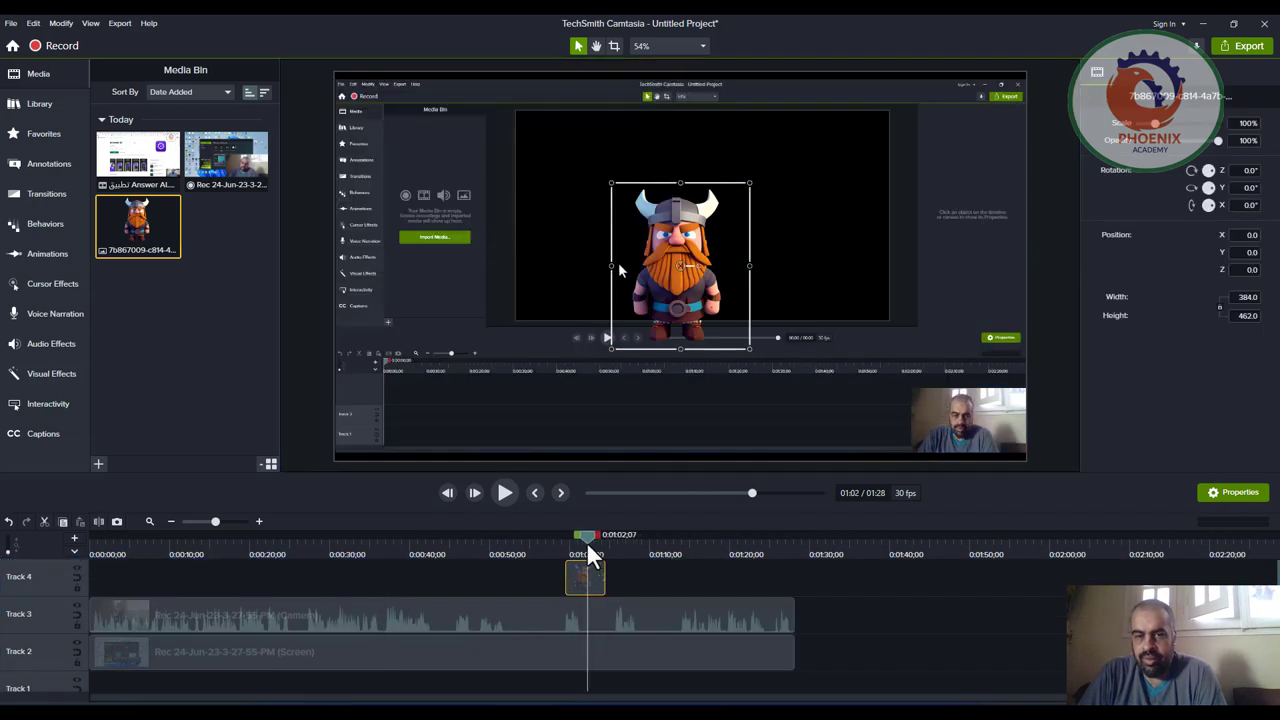
pyautogui.moveTo(749, 184); pyautogui.dragTo(680, 268)
pyautogui.moveTo(870, 230); pyautogui.dragTo(965, 165)
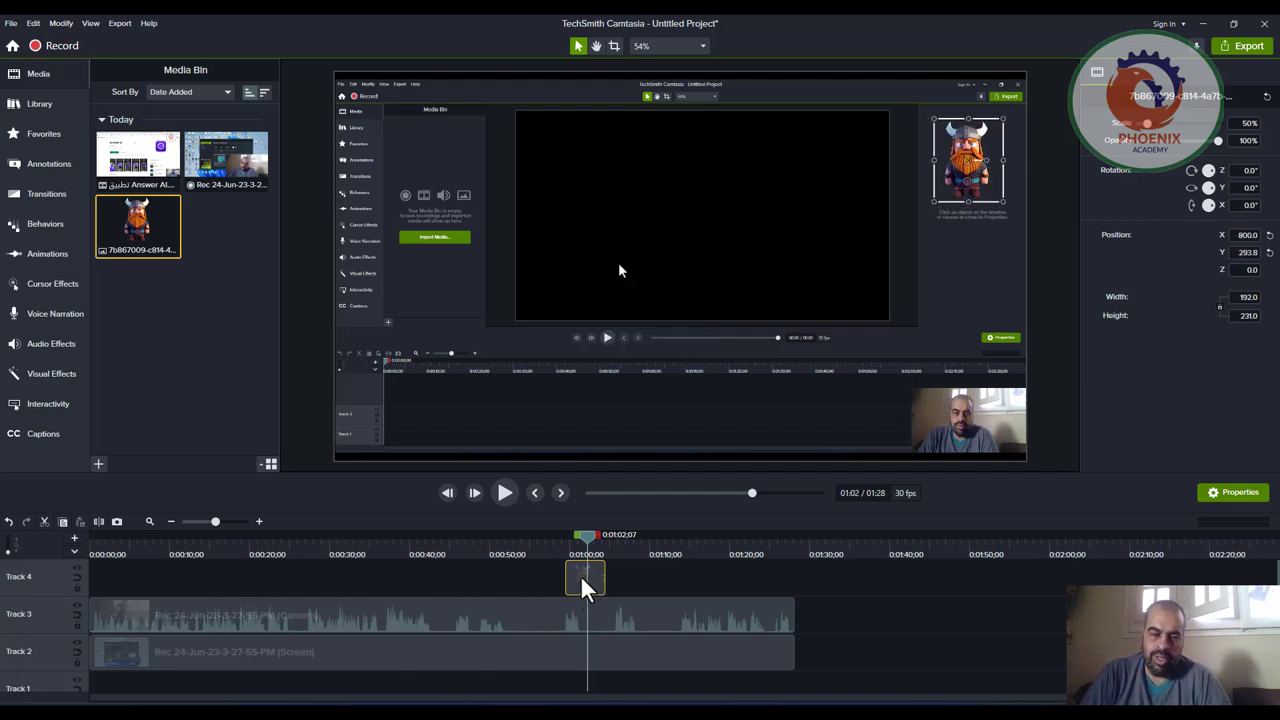
# Duplicate the Viking clip and place the copy directly after the original on Track 4.
pyautogui.moveTo(585, 585); pyautogui.dragTo(605, 690)
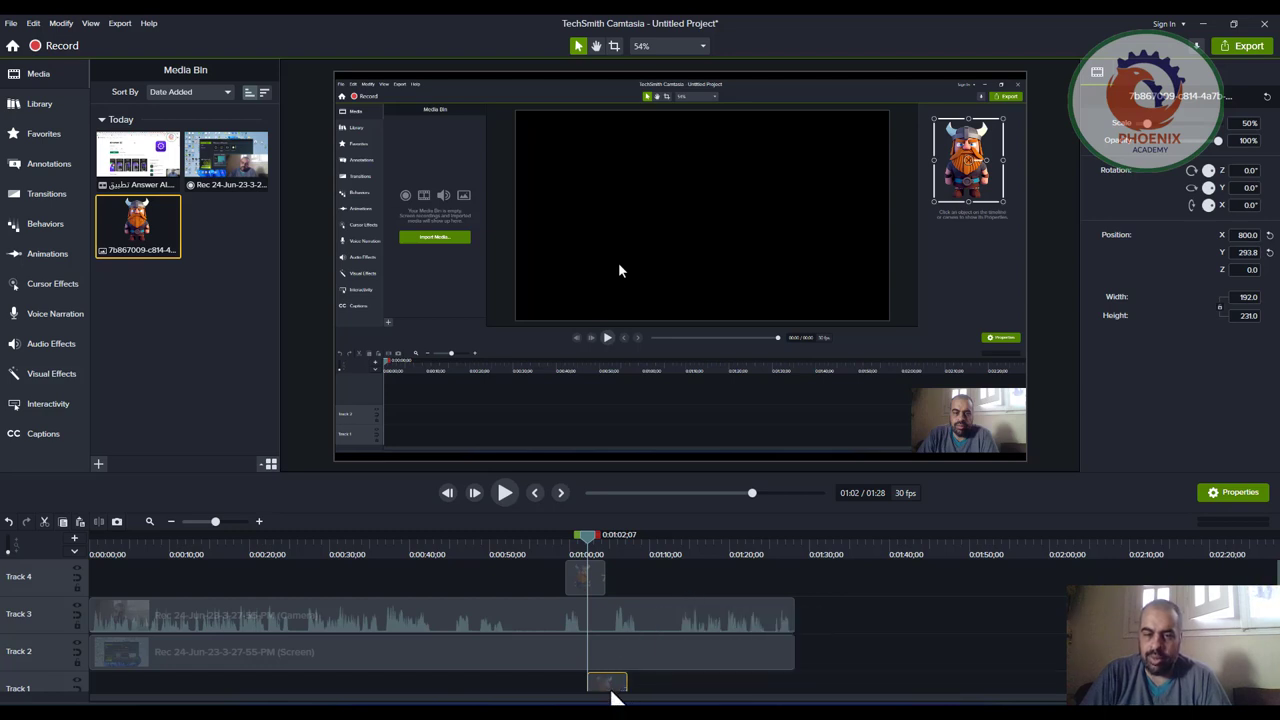
pyautogui.moveTo(615, 697); pyautogui.dragTo(638, 578)
pyautogui.click(534, 576)
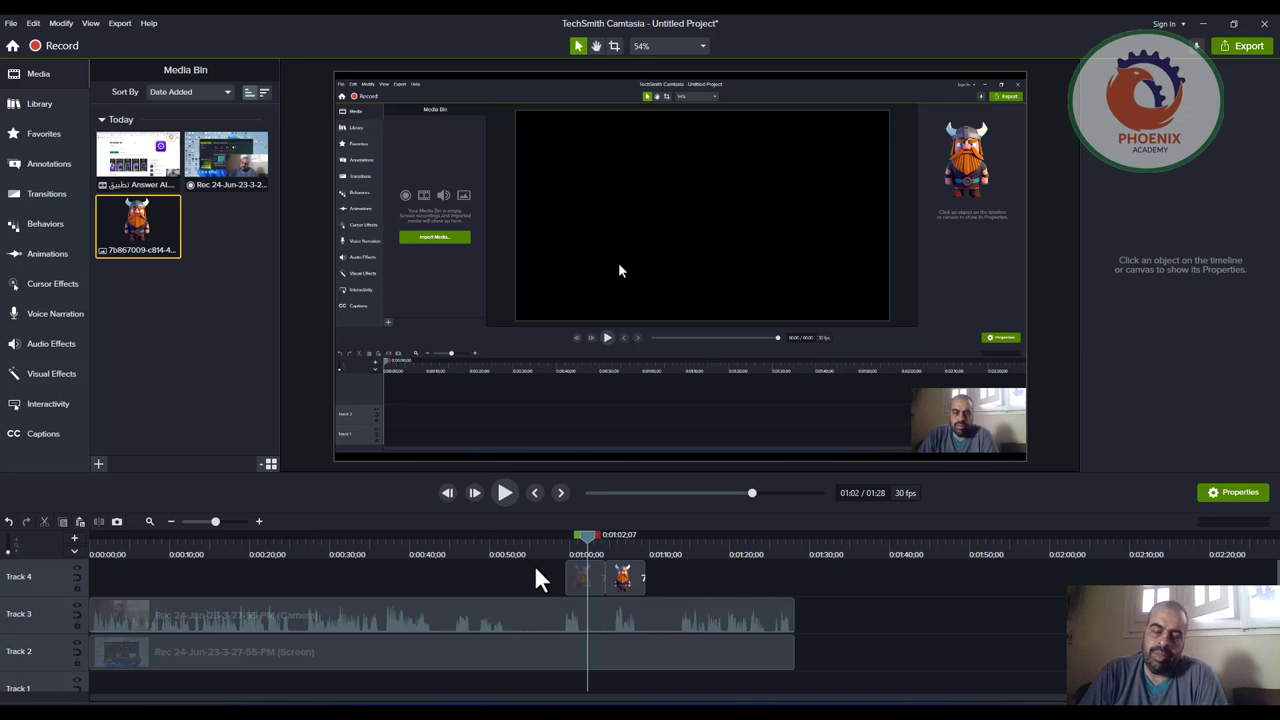
pyautogui.click(52, 378)
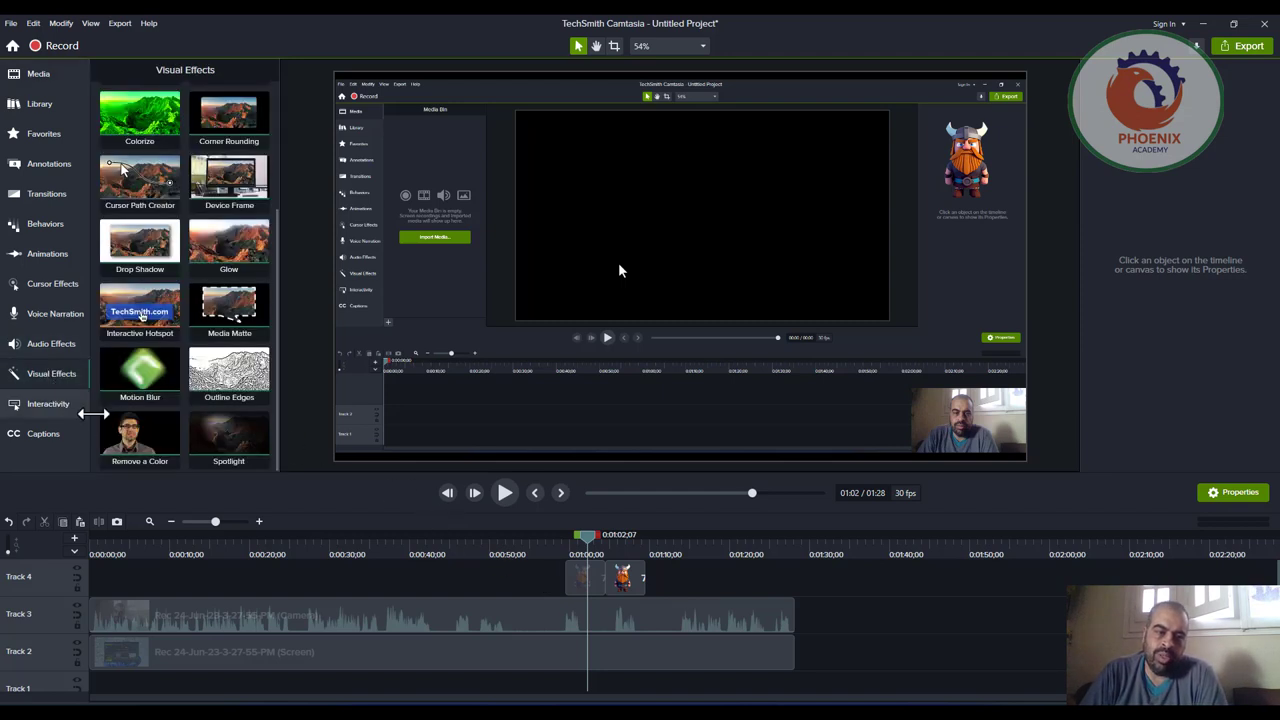
pyautogui.moveTo(214, 398); pyautogui.dragTo(578, 587)
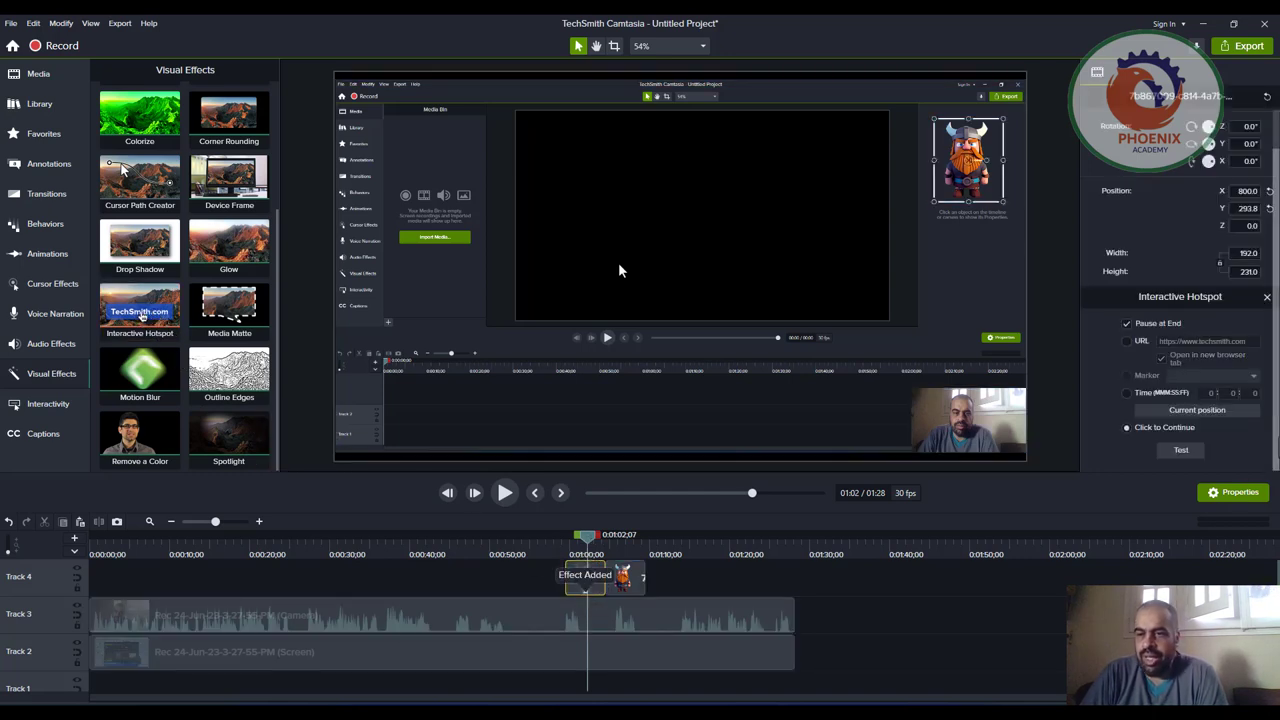
pyautogui.click(1127, 342)
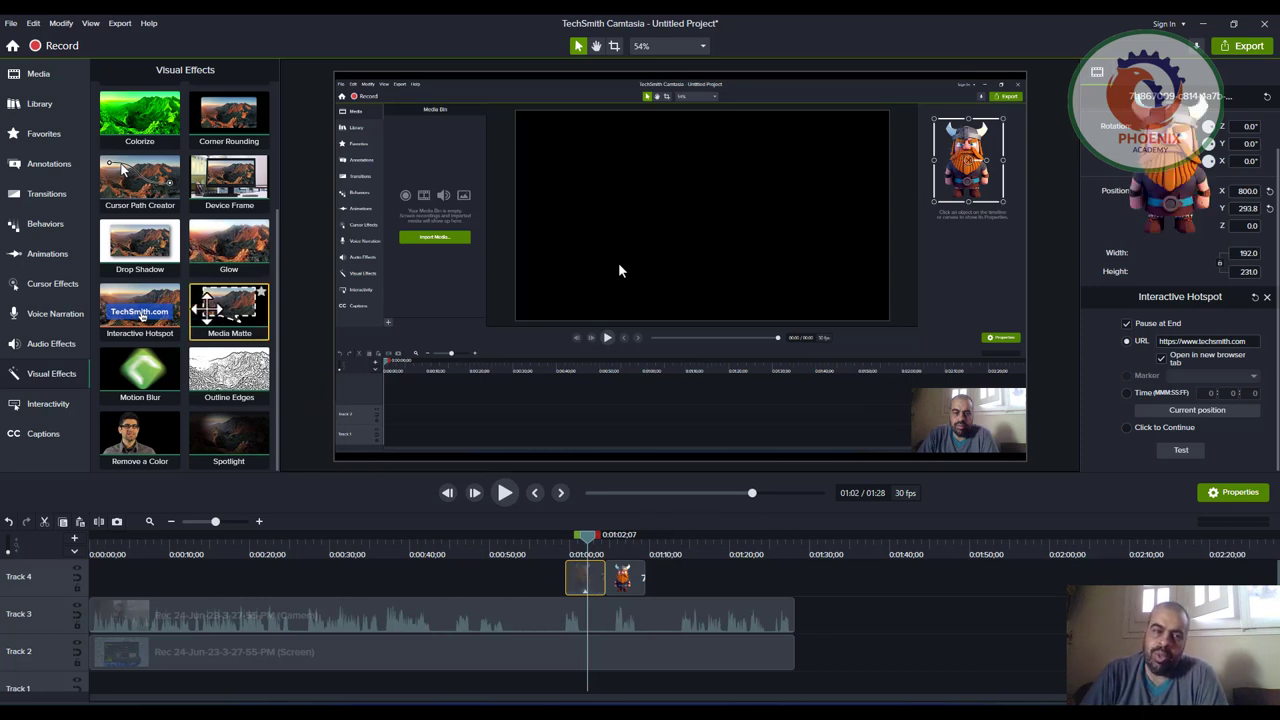
# Apply the Interactive Hotspot effect to the second Viking clip and make it jump to a time with seconds set to 1.
pyautogui.moveTo(229, 305); pyautogui.dragTo(1264, 388)
pyautogui.click(1155, 397)
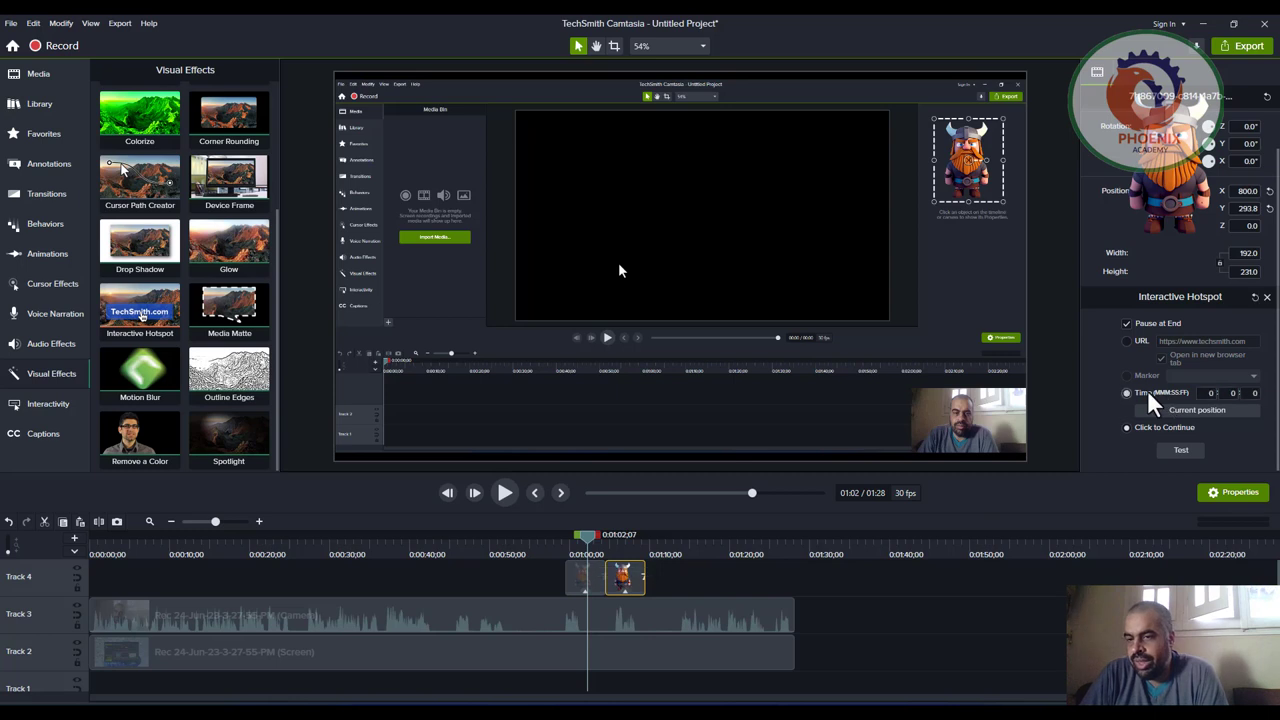
pyautogui.click(1232, 393)
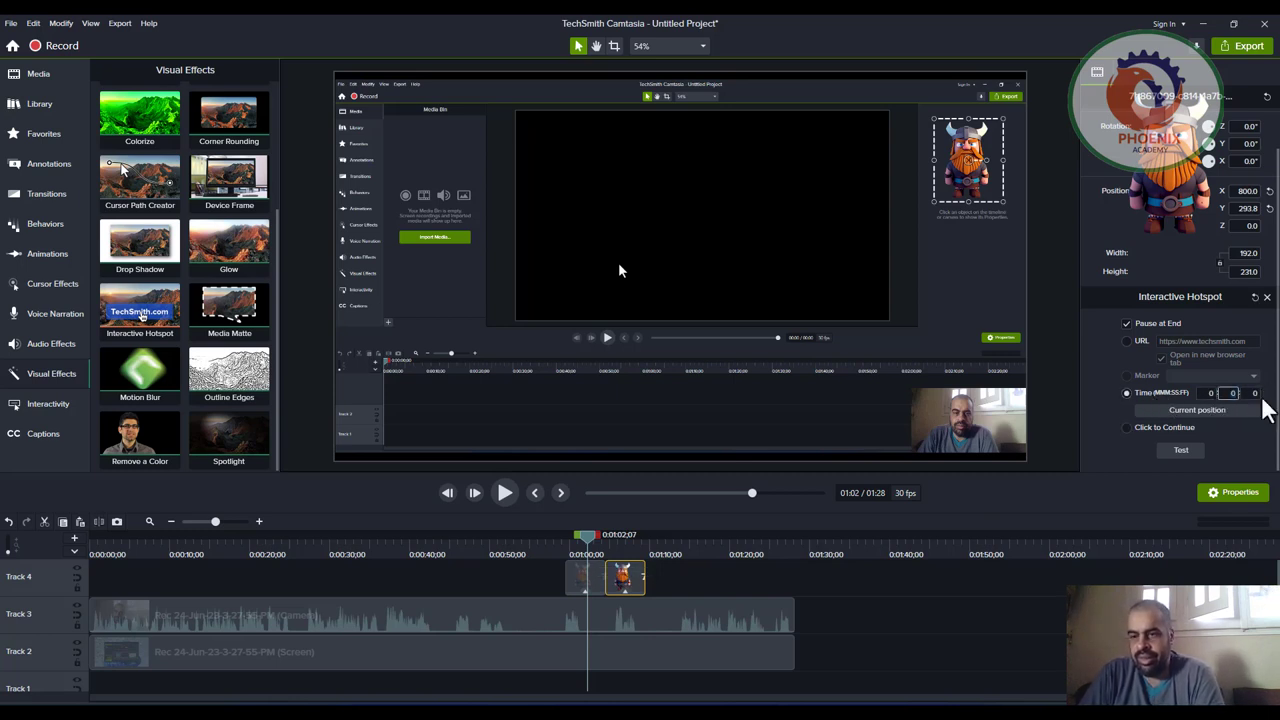
pyautogui.write('1')
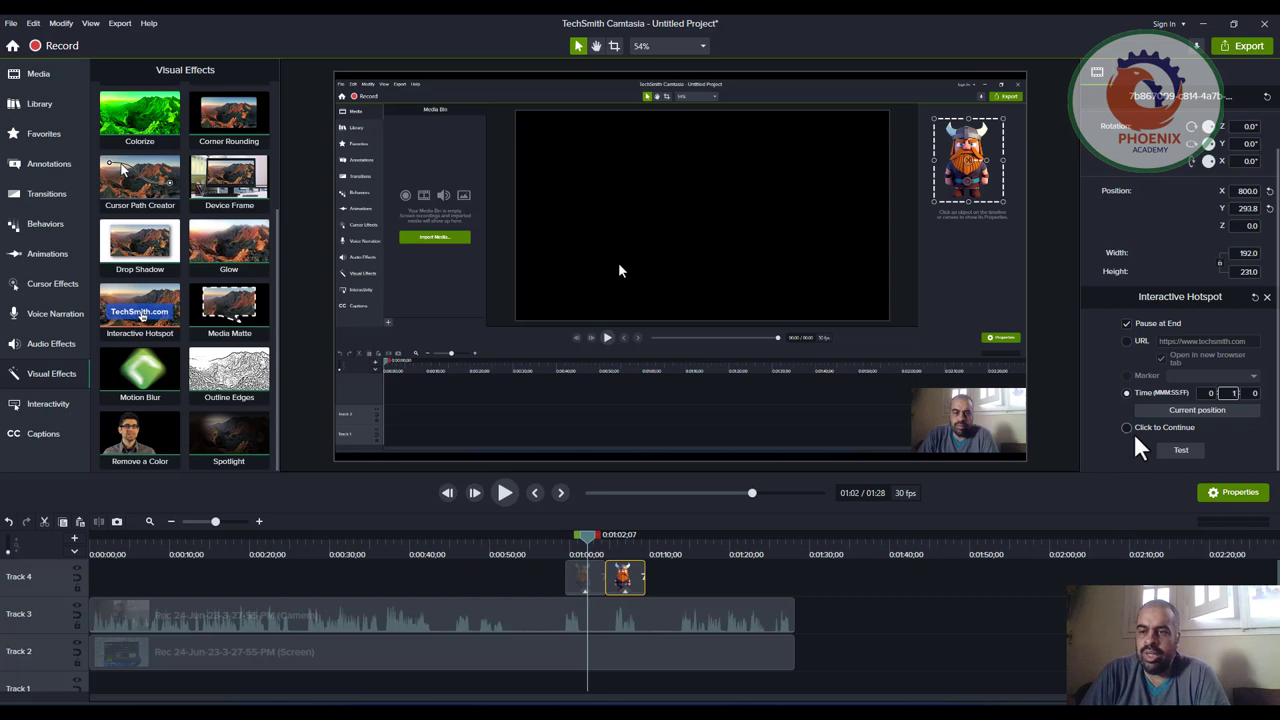
# Test the first Viking clip's URL hotspot in the browser and return to Camtasia.
pyautogui.click(572, 546)
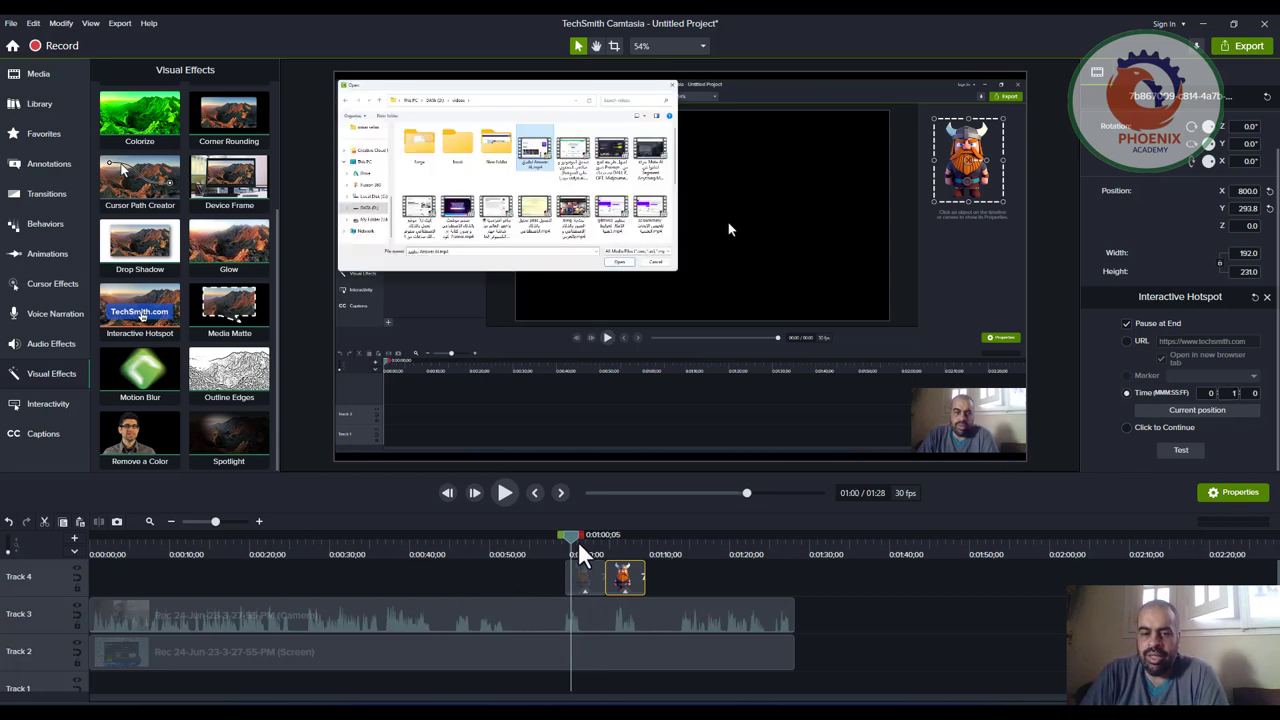
pyautogui.click(588, 578)
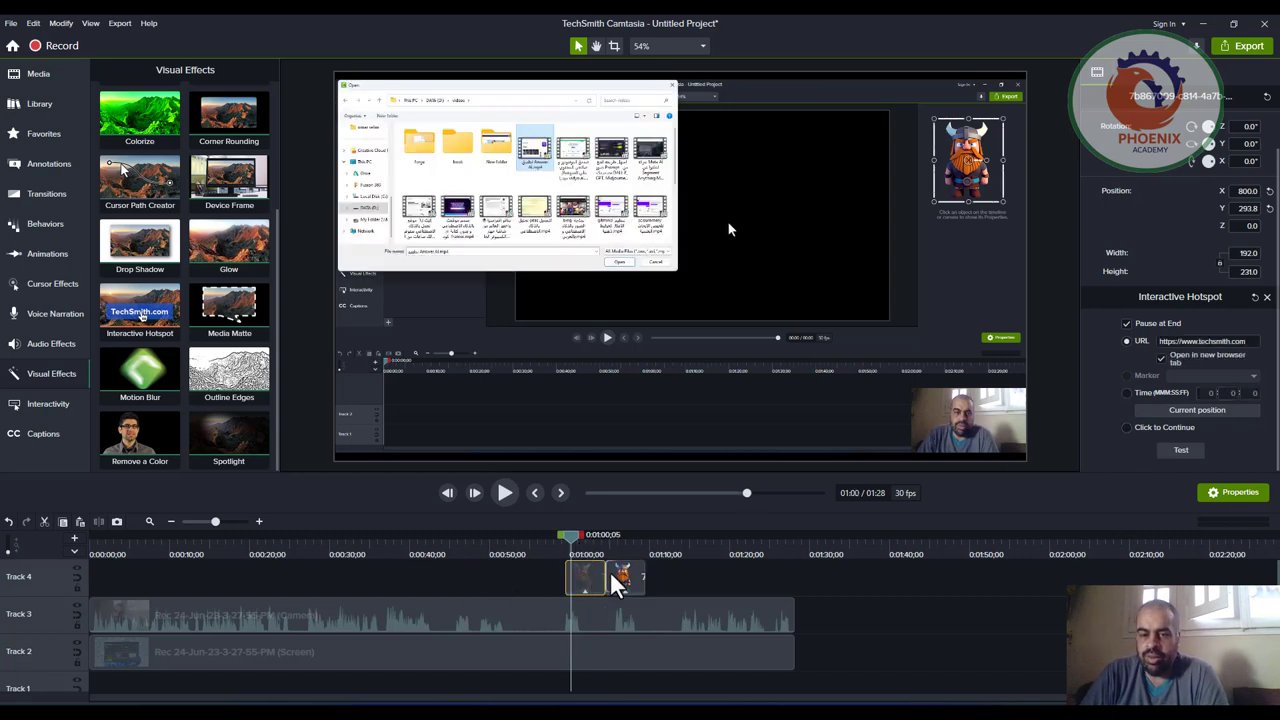
pyautogui.click(1181, 451)
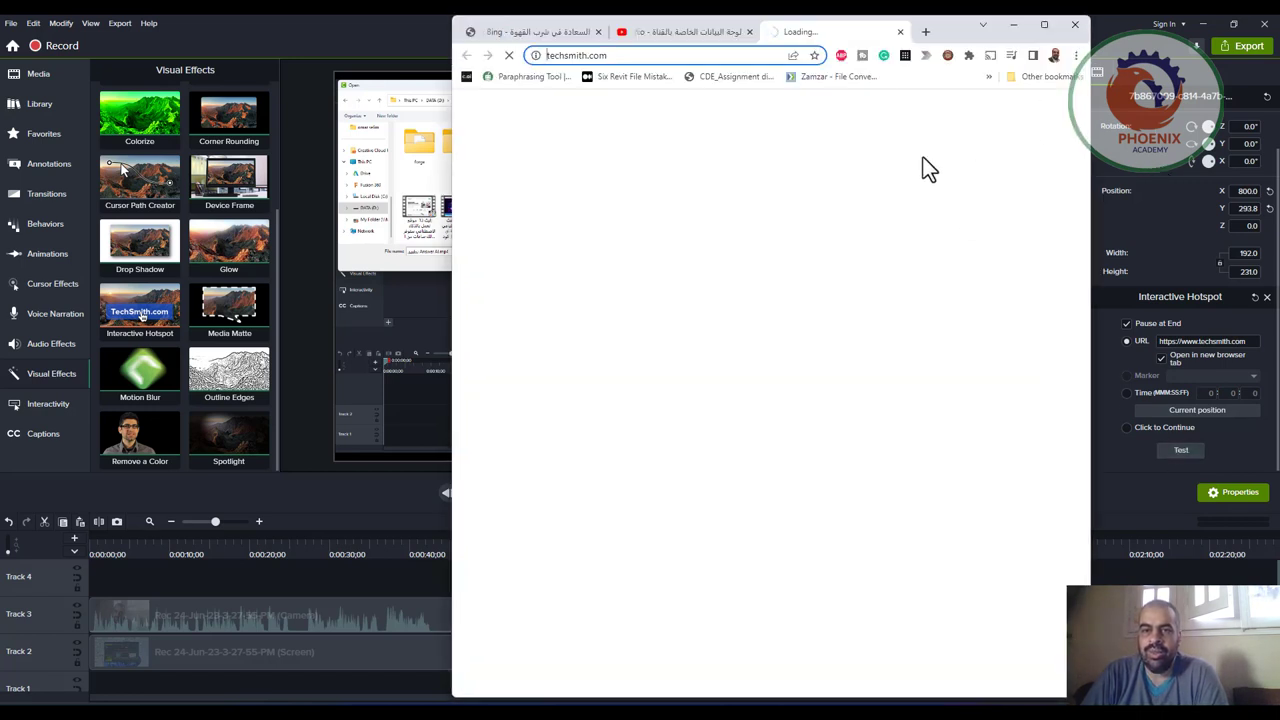
pyautogui.click(569, 56)
pyautogui.click(1137, 42)
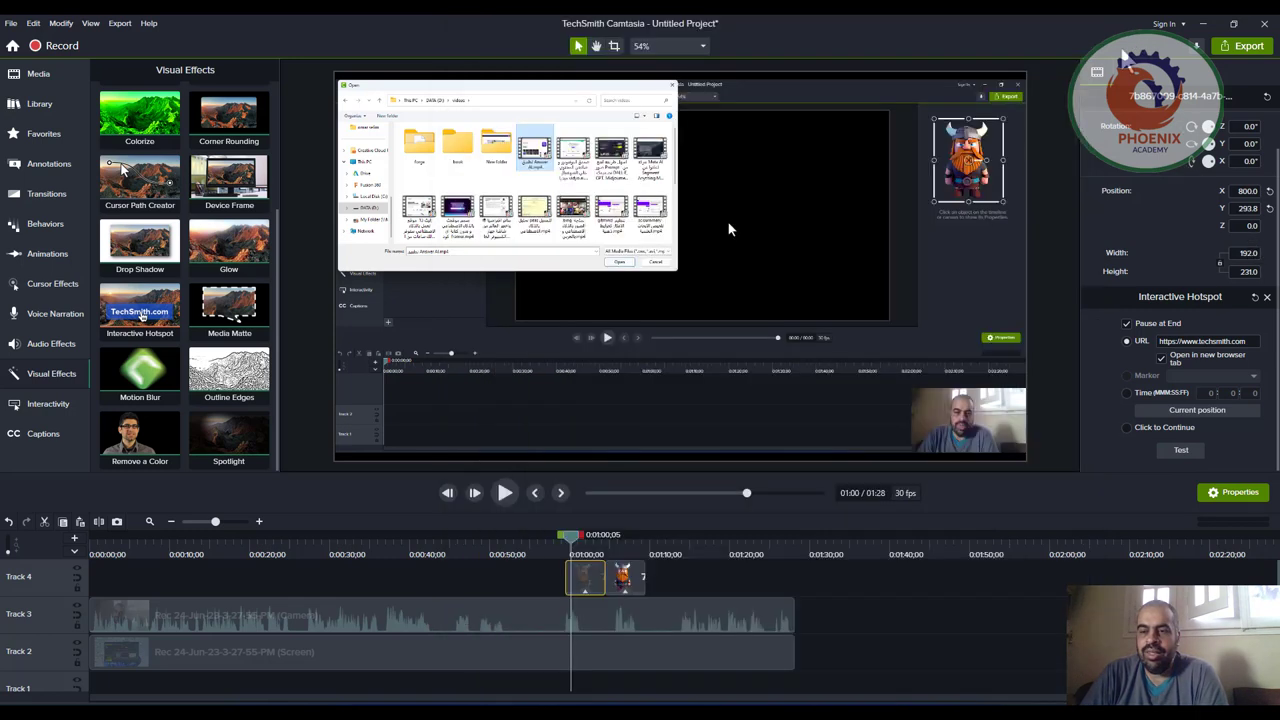
# Test the second Viking clip's time hotspot with the playhead placed over that clip.
pyautogui.click(622, 540)
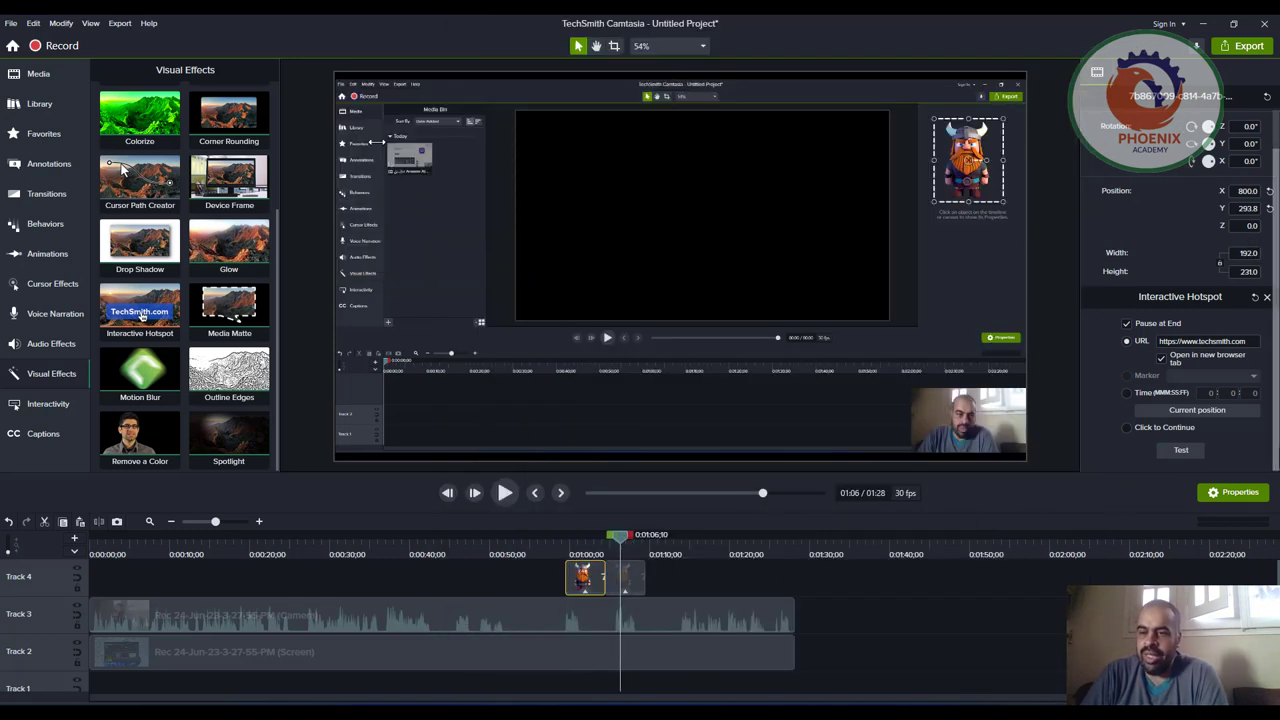
pyautogui.click(636, 588)
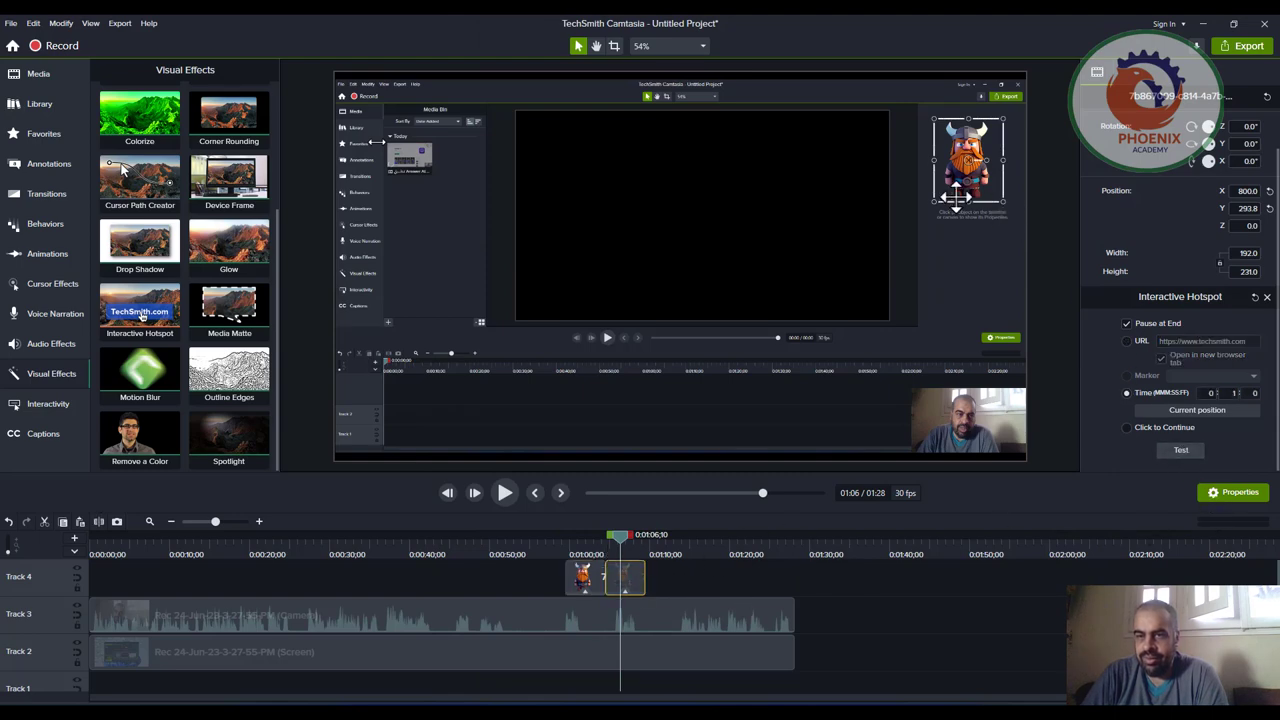
pyautogui.click(1184, 455)
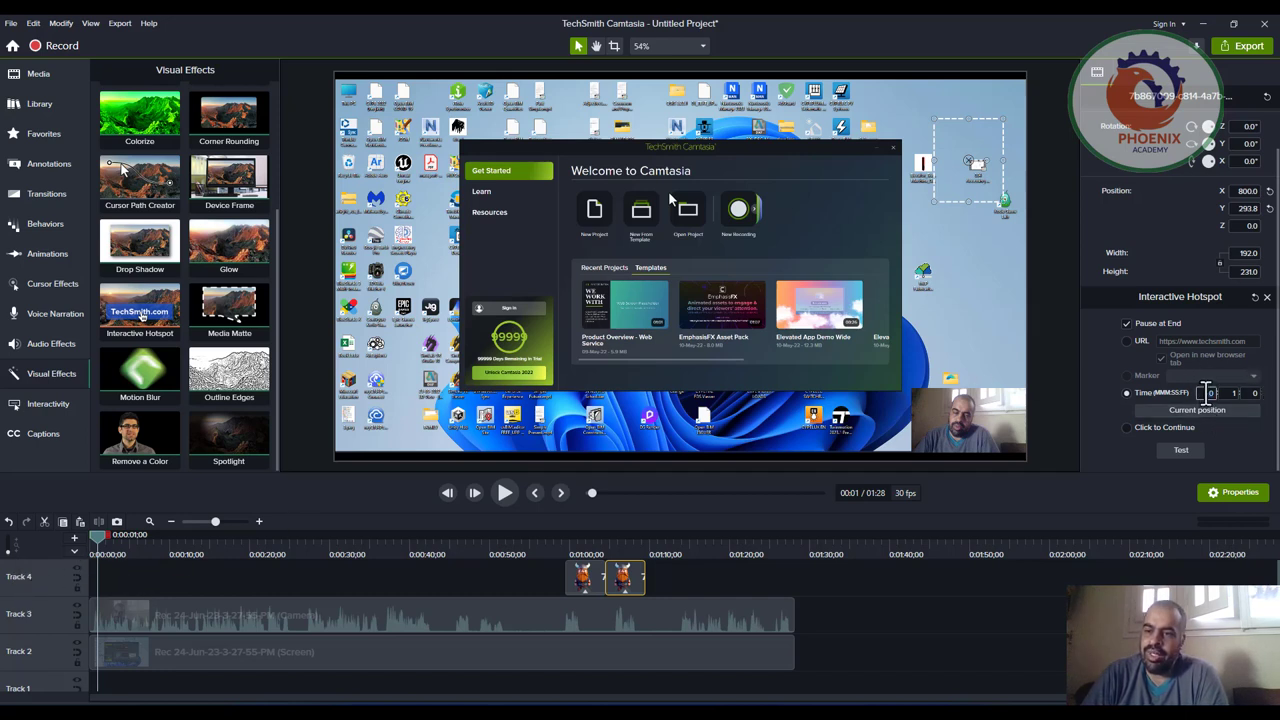
# Set the minutes of the second hotspot's jump time to 1 and test the jump from within the clip.
pyautogui.write('1')
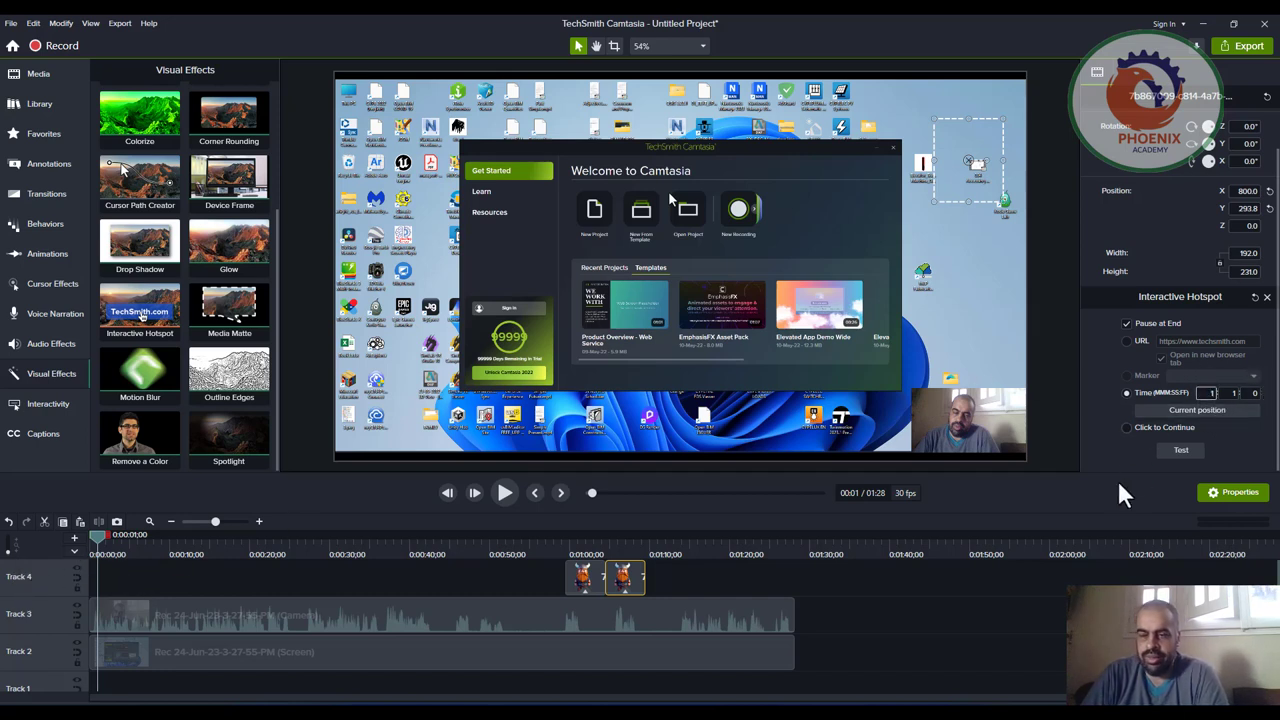
pyautogui.click(1170, 451)
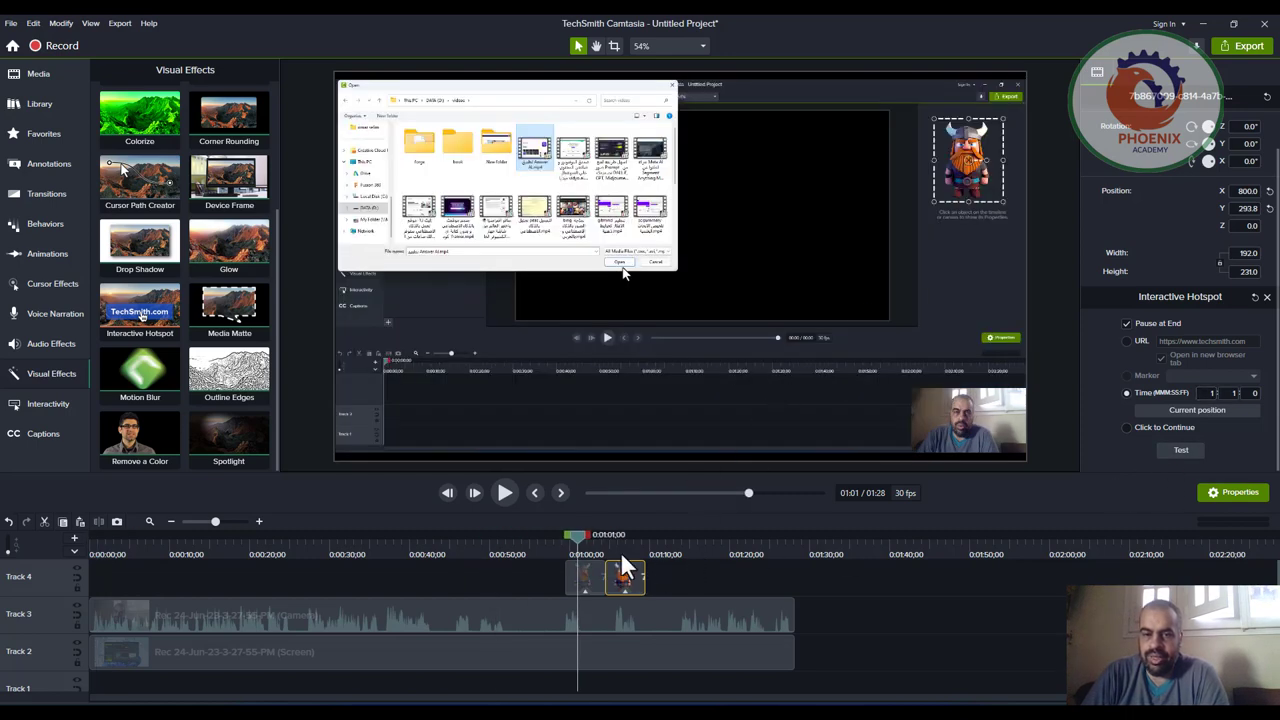
pyautogui.click(605, 540)
pyautogui.click(620, 532)
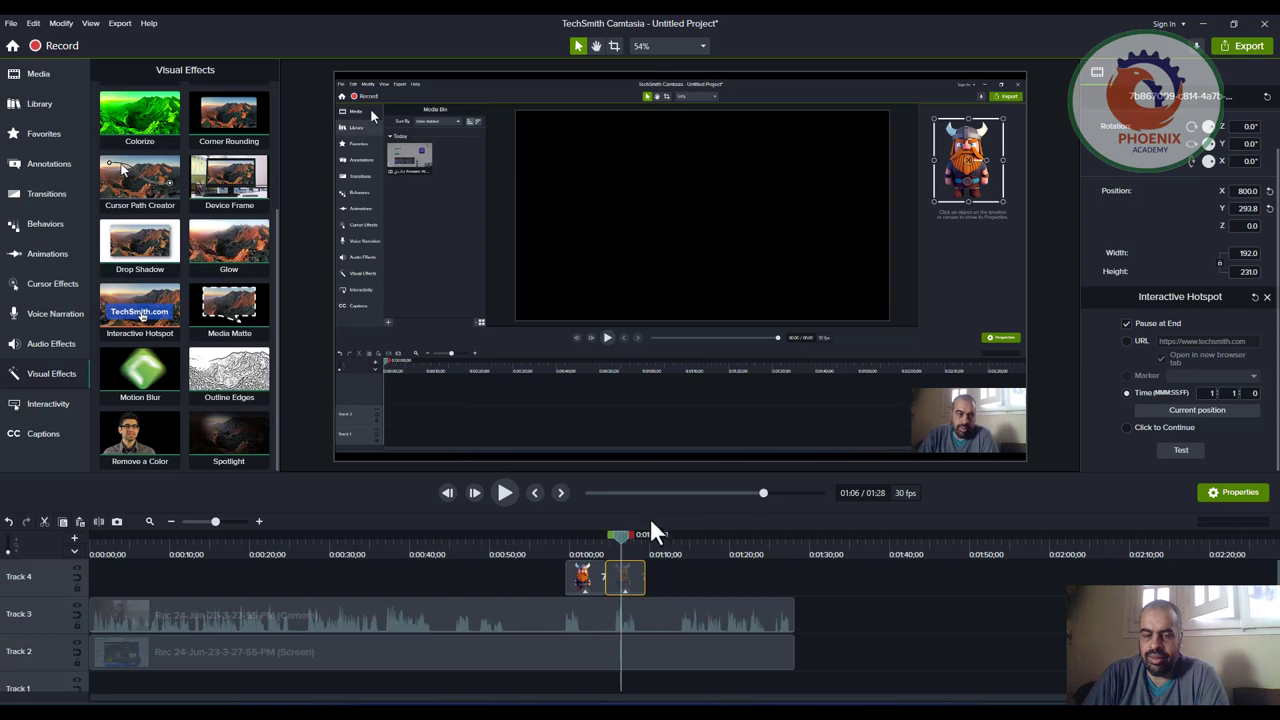
pyautogui.click(1190, 451)
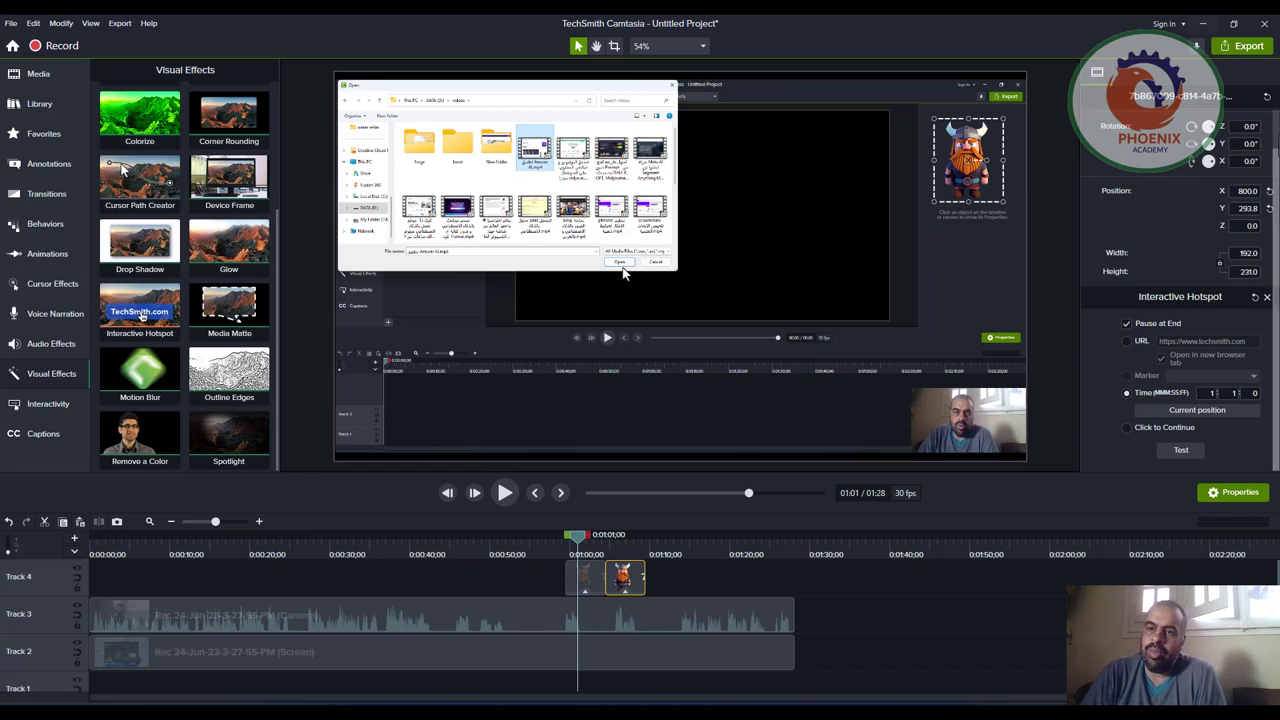
# Start a legacy local file export and open the preset manager to view the available production presets.
pyautogui.click(1228, 50)
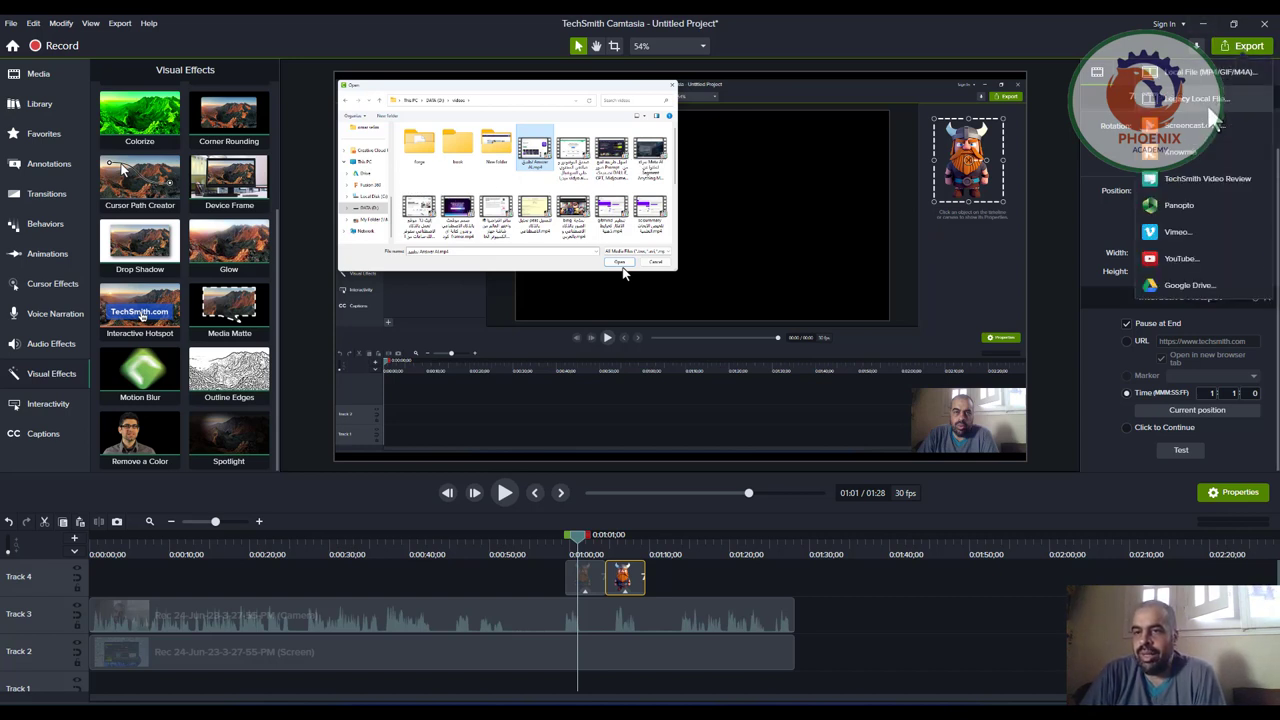
pyautogui.click(1200, 98)
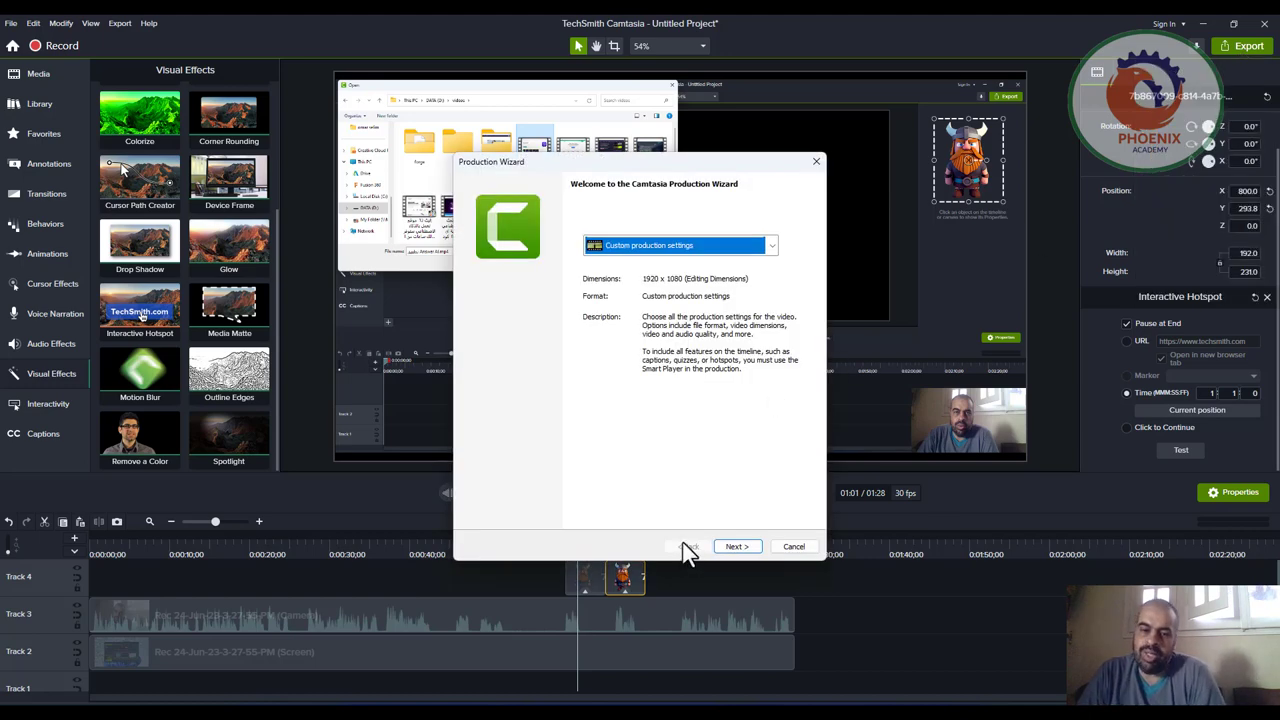
pyautogui.click(719, 250)
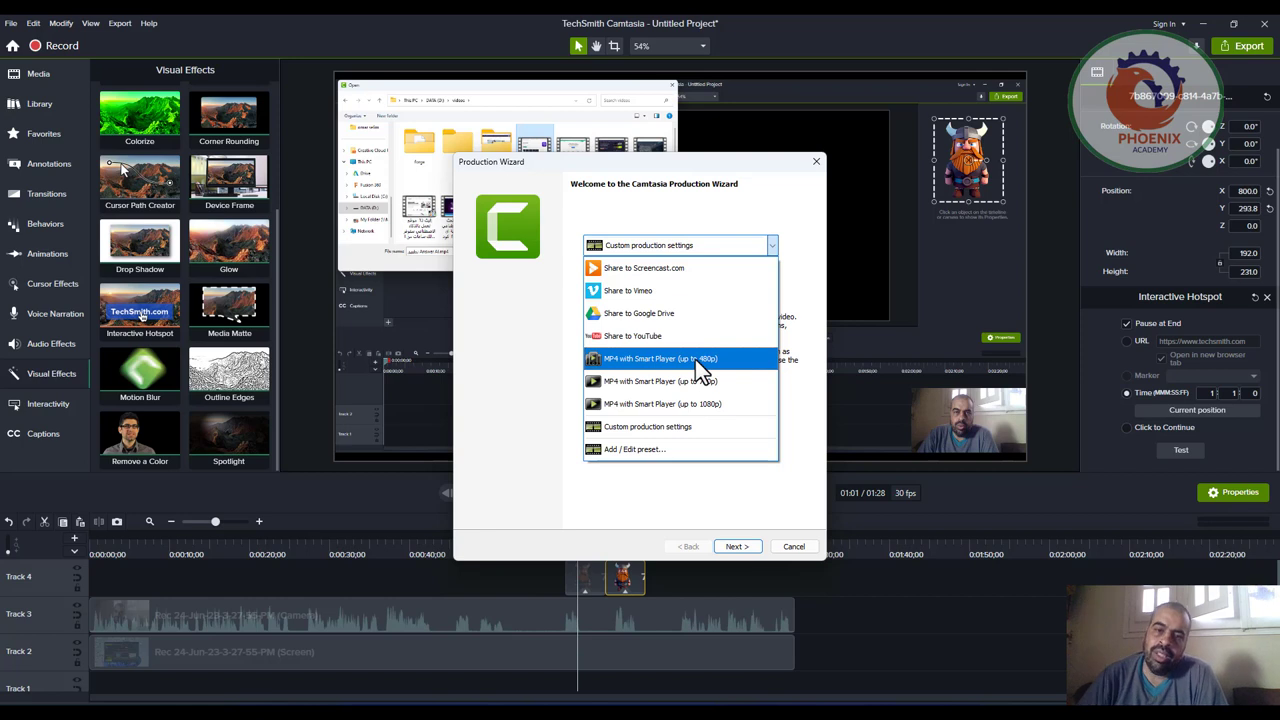
pyautogui.click(706, 449)
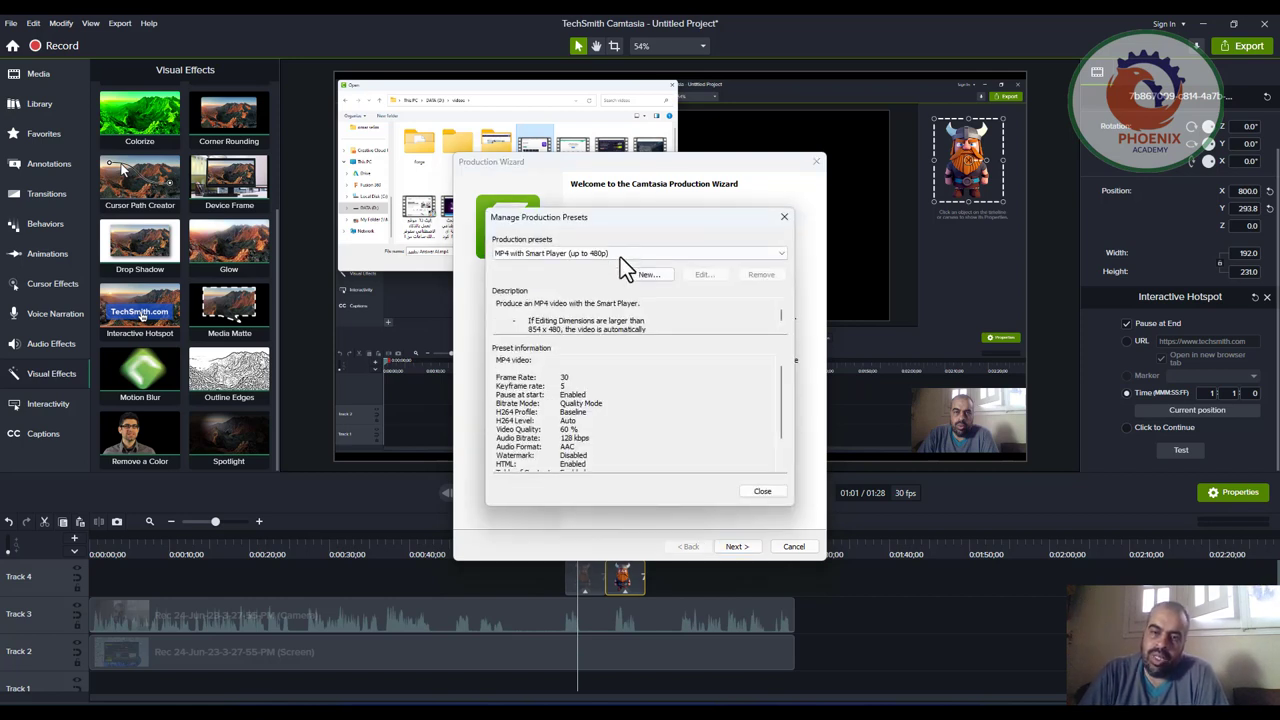
pyautogui.click(617, 253)
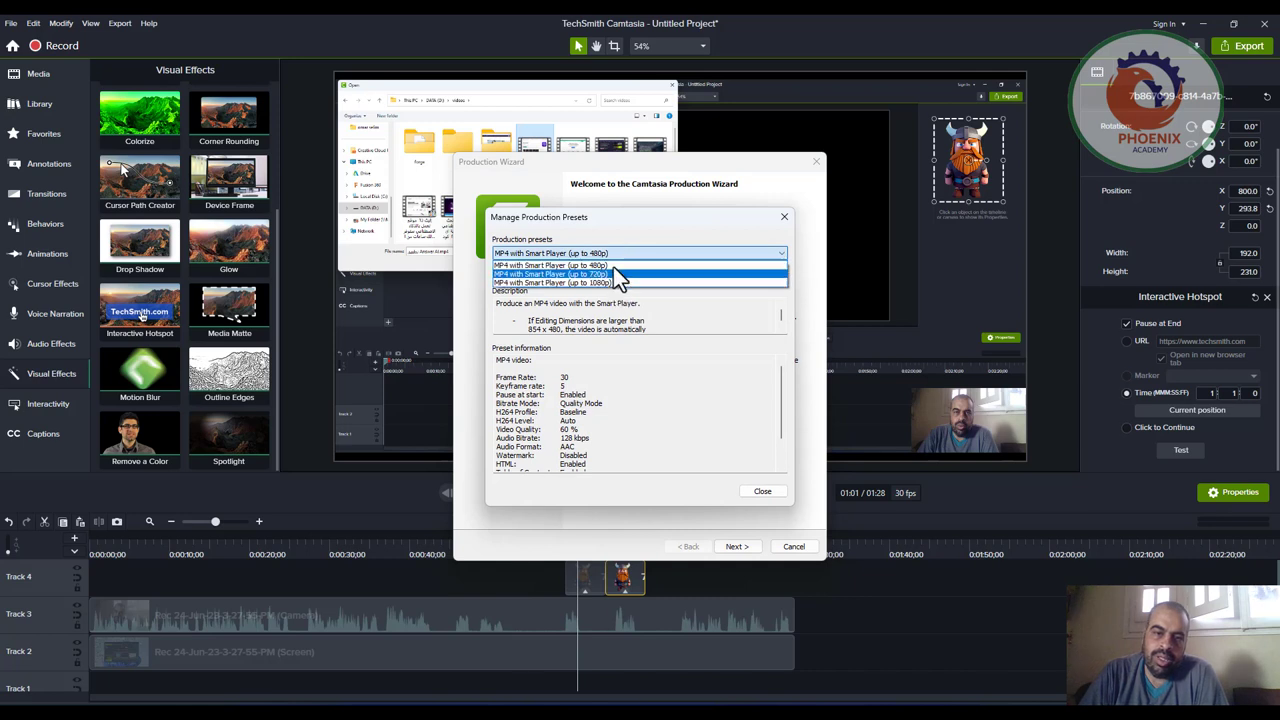
pyautogui.click(619, 232)
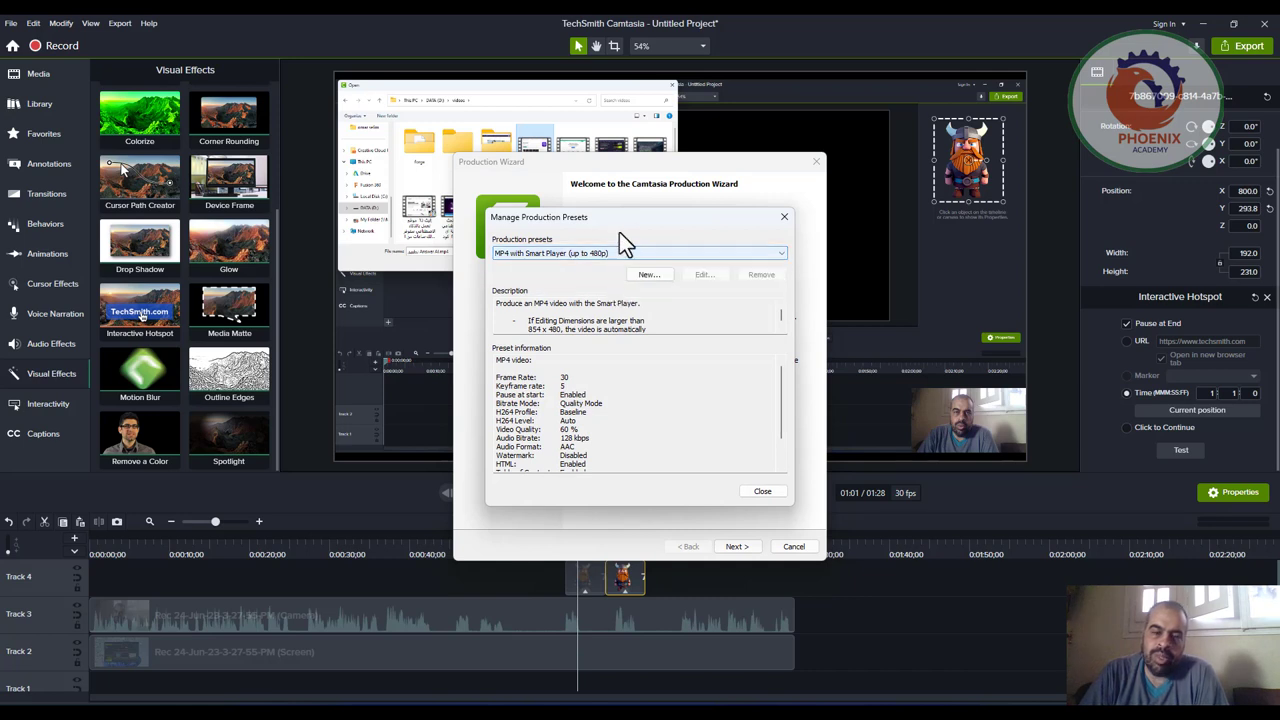
# Examine the file format choices for a new production preset, and close the preset dialogs without creating one.
pyautogui.click(646, 275)
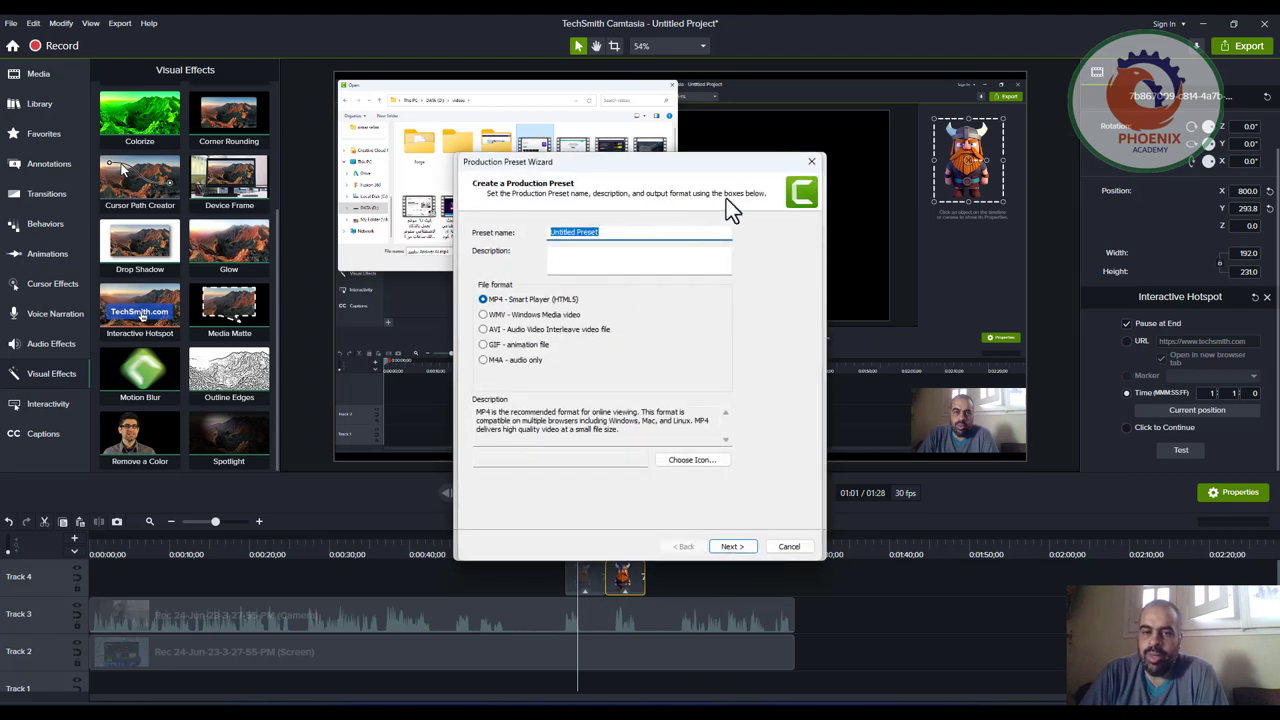
pyautogui.click(530, 300)
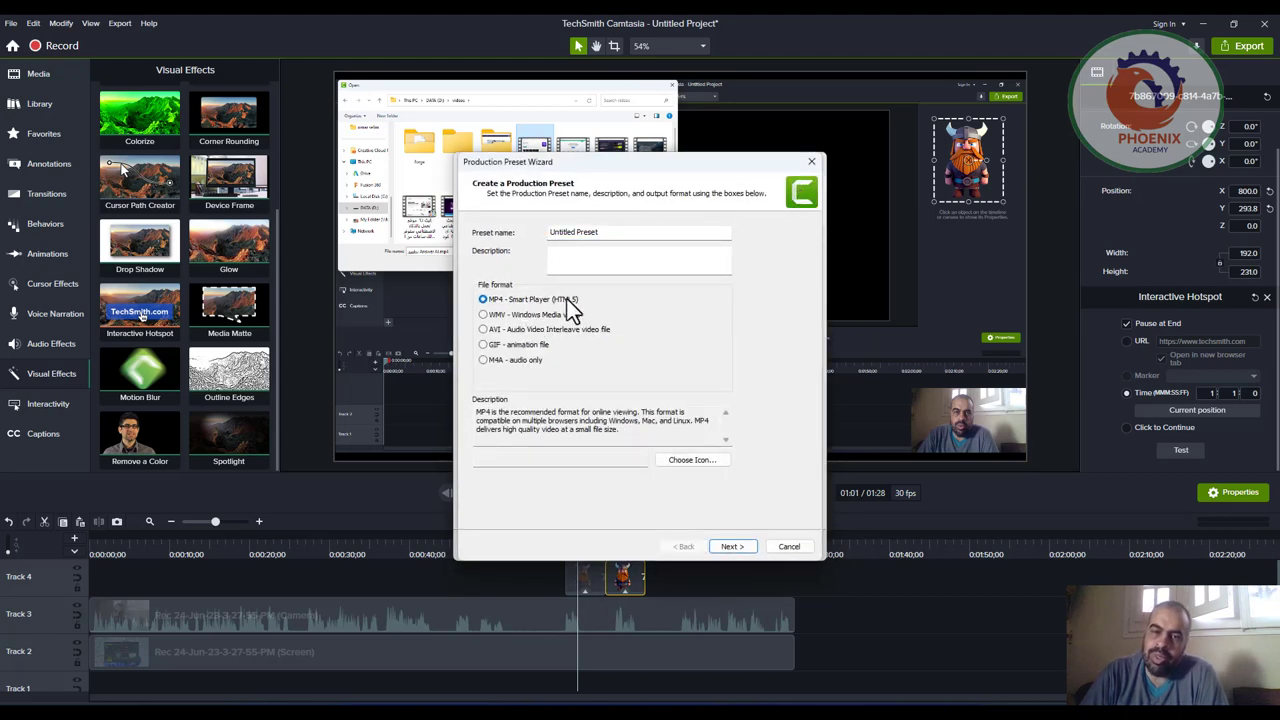
pyautogui.click(811, 163)
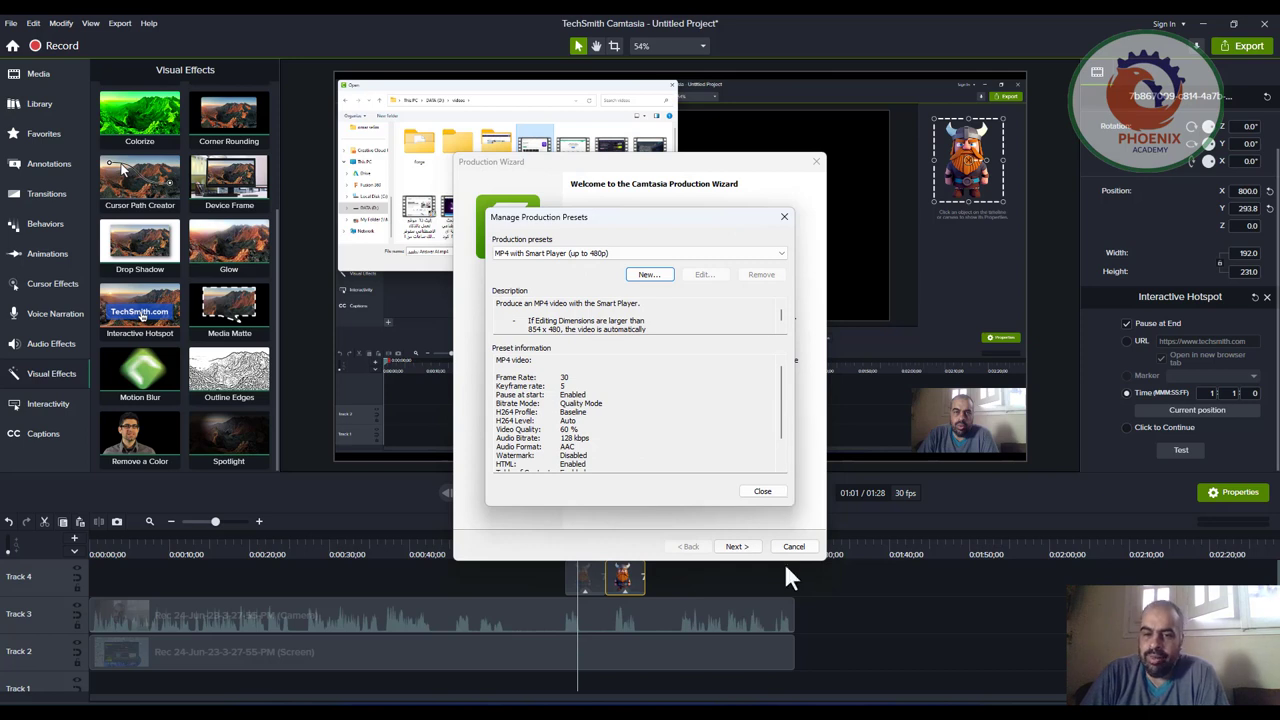
pyautogui.click(763, 492)
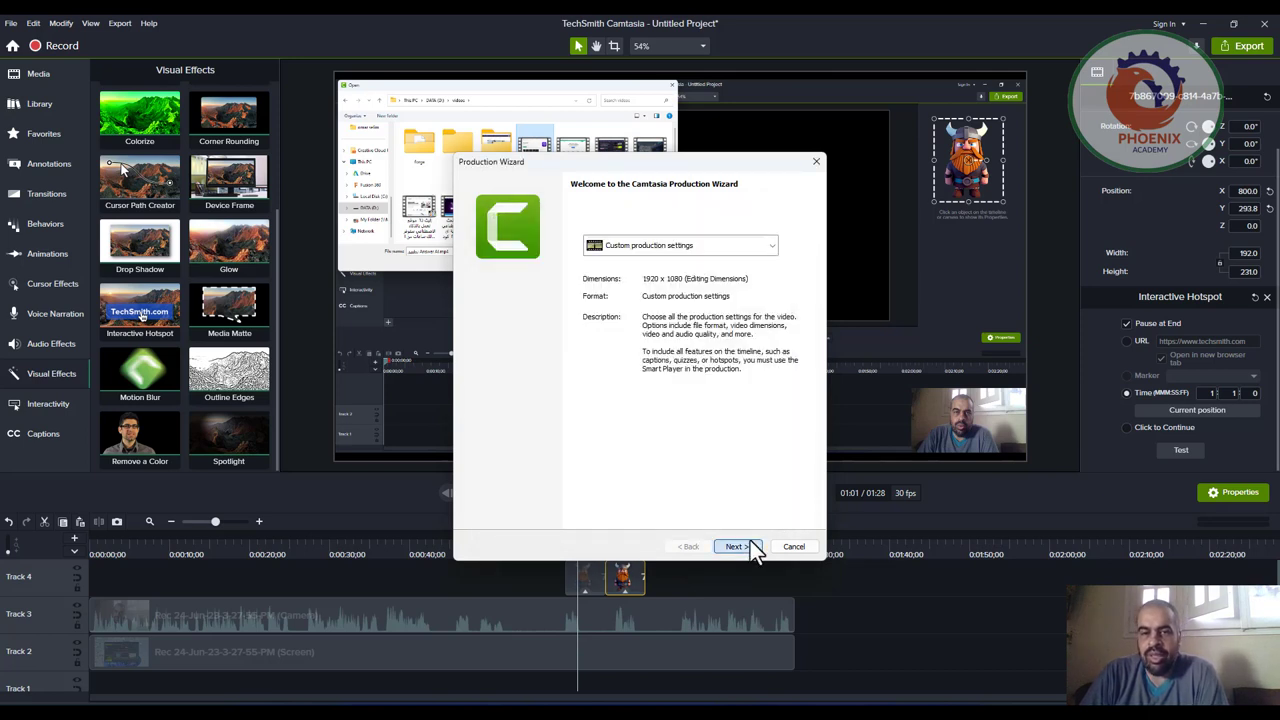
# Reopen the preset manager from the Production Wizard and review the MP4 with Smart Player presets.
pyautogui.click(705, 244)
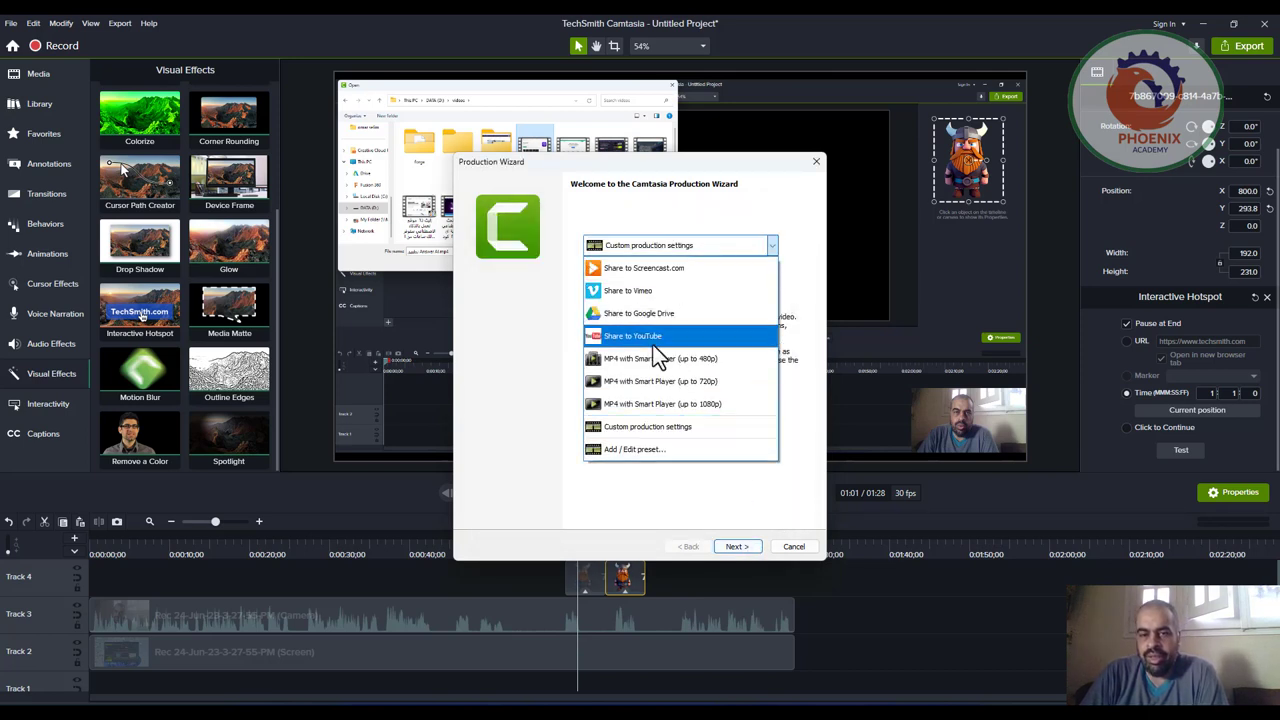
pyautogui.click(633, 452)
pyautogui.click(640, 256)
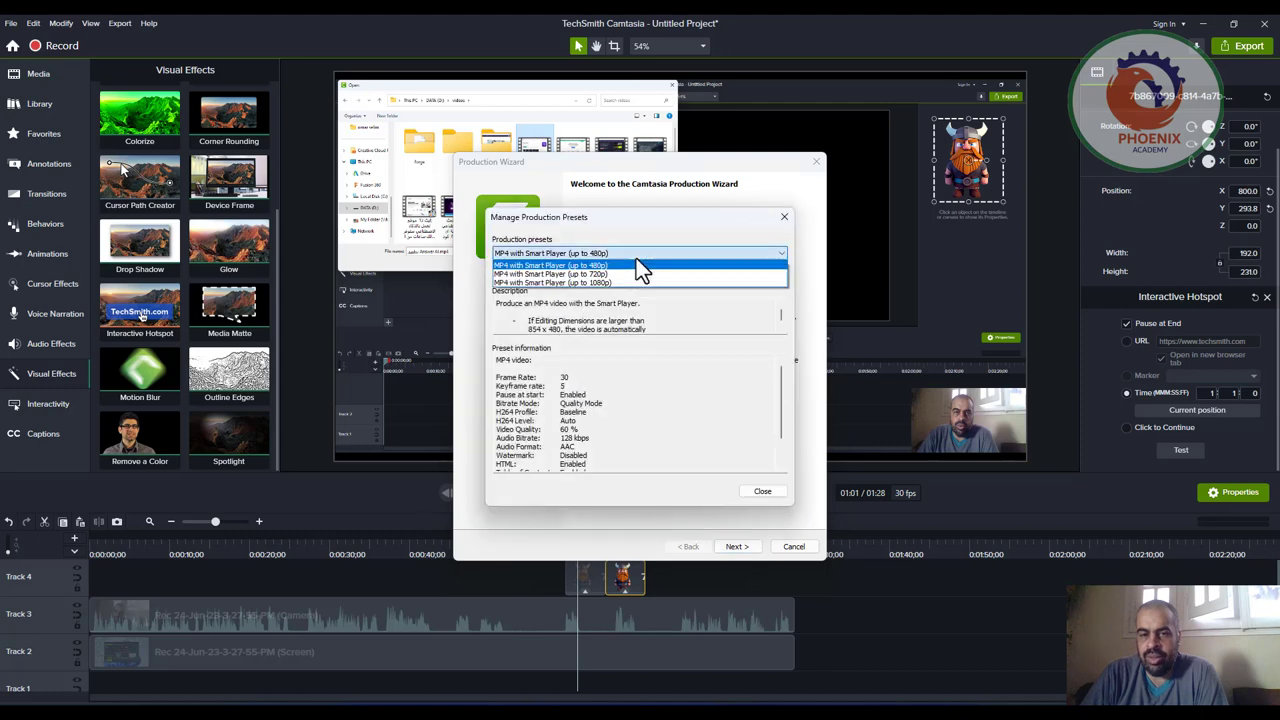
pyautogui.click(692, 430)
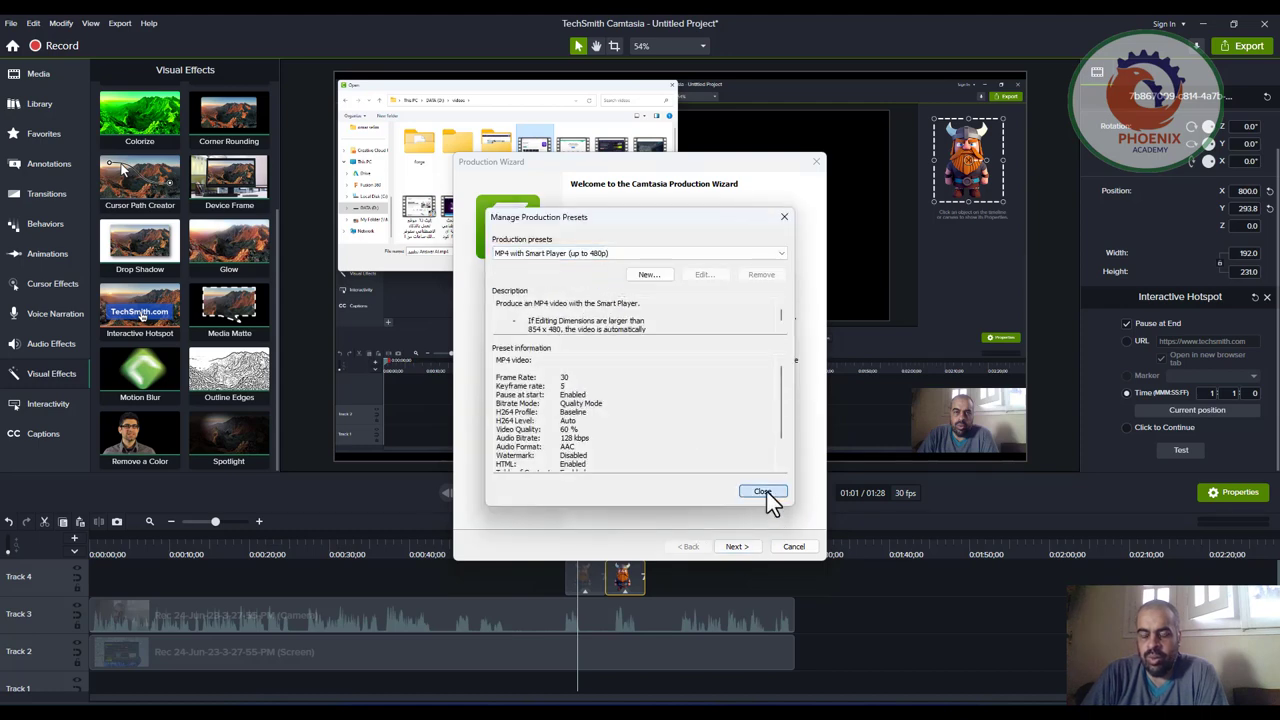
# Close the preset manager, choose the MP4 - Smart Player (HTML5) format and enable Produce with controller.
pyautogui.click(763, 492)
pyautogui.click(736, 547)
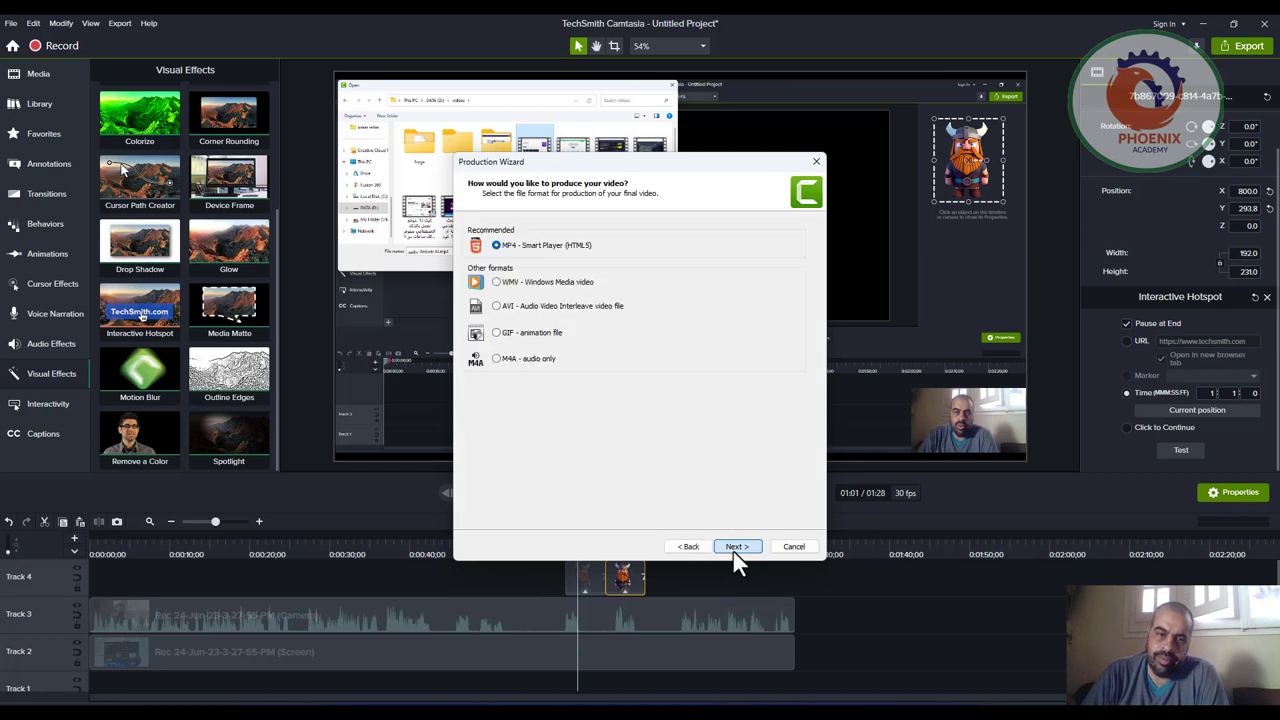
pyautogui.click(736, 547)
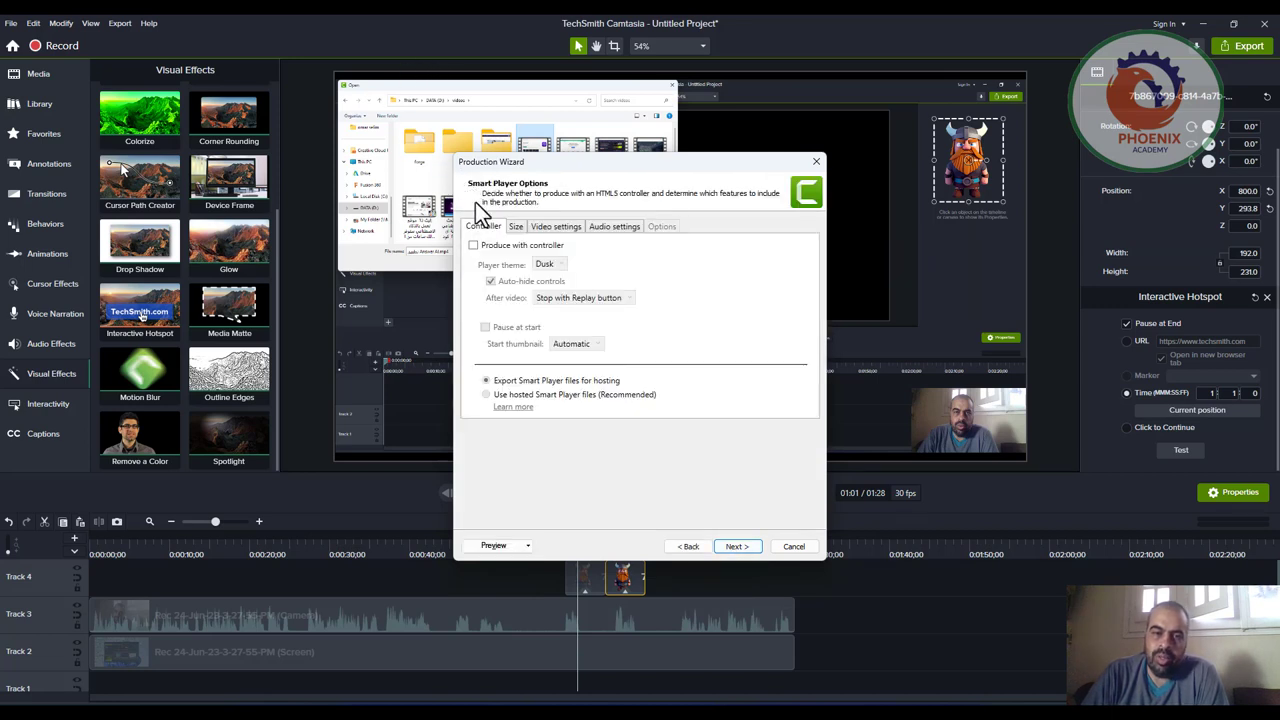
pyautogui.click(489, 247)
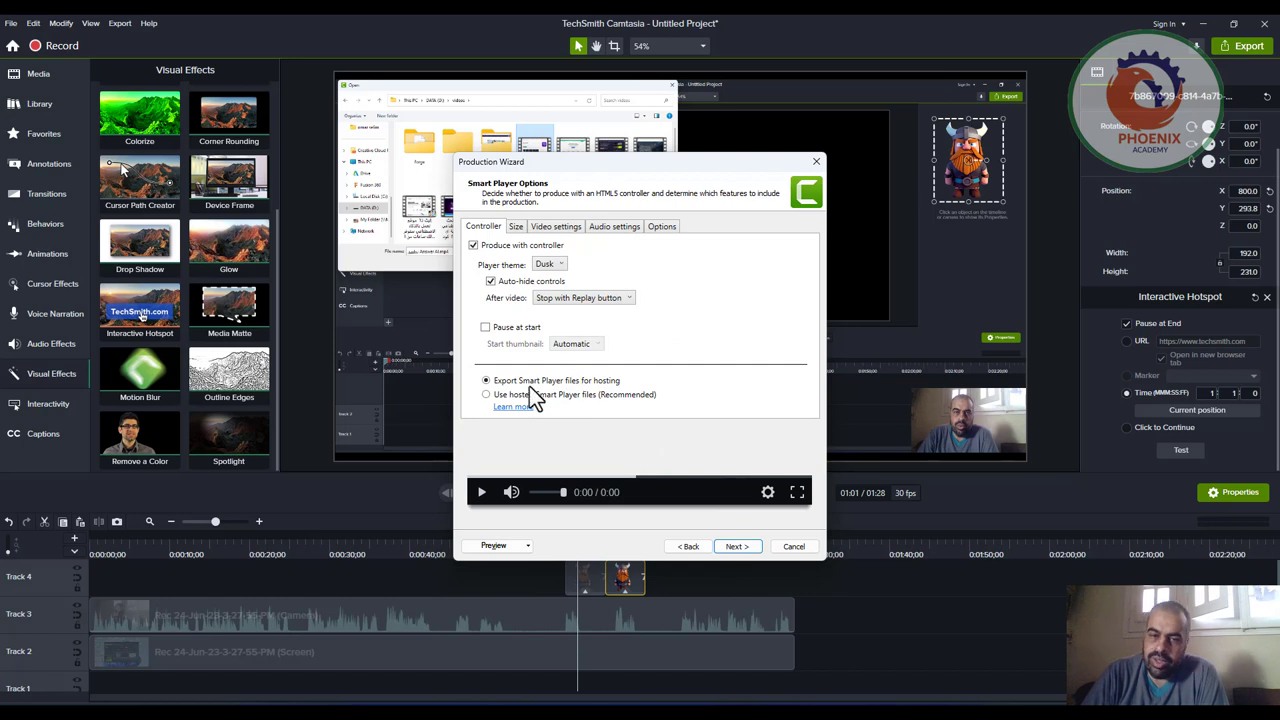
# Organize the produced files into sub-folders in D:\videos and produce the video under the name Untitled Project.
pyautogui.click(738, 547)
pyautogui.click(737, 547)
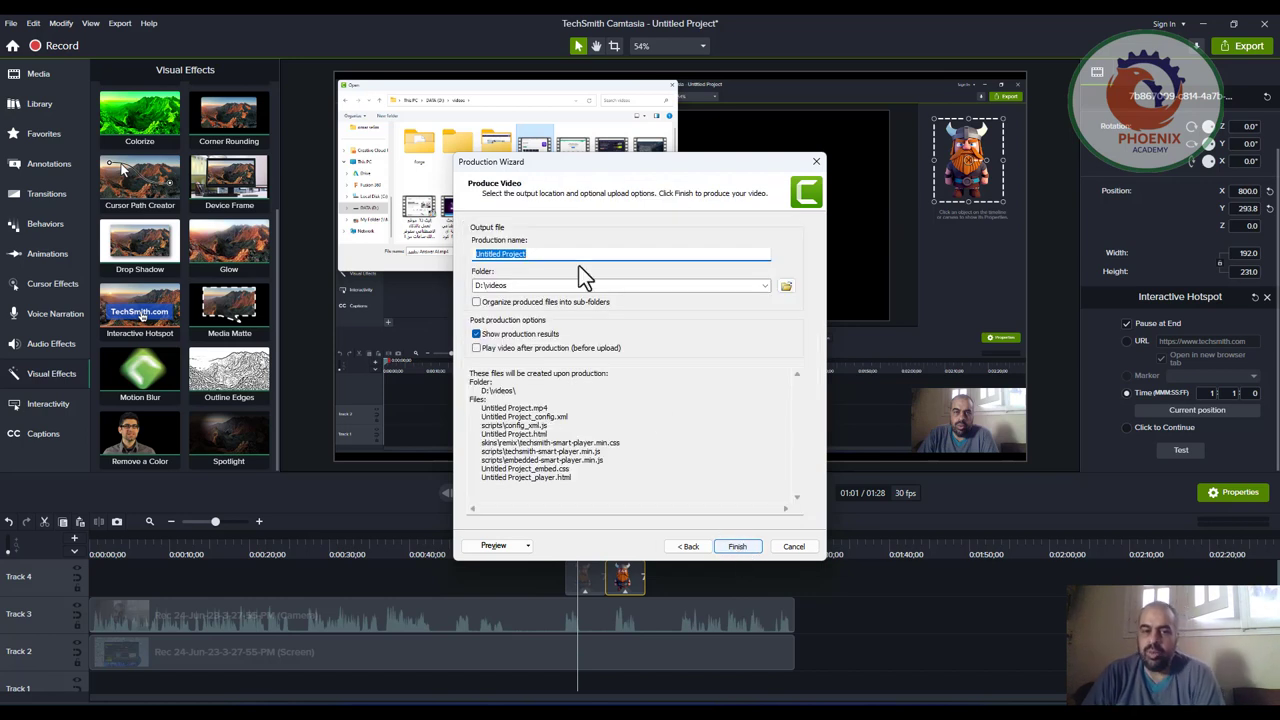
pyautogui.click(505, 302)
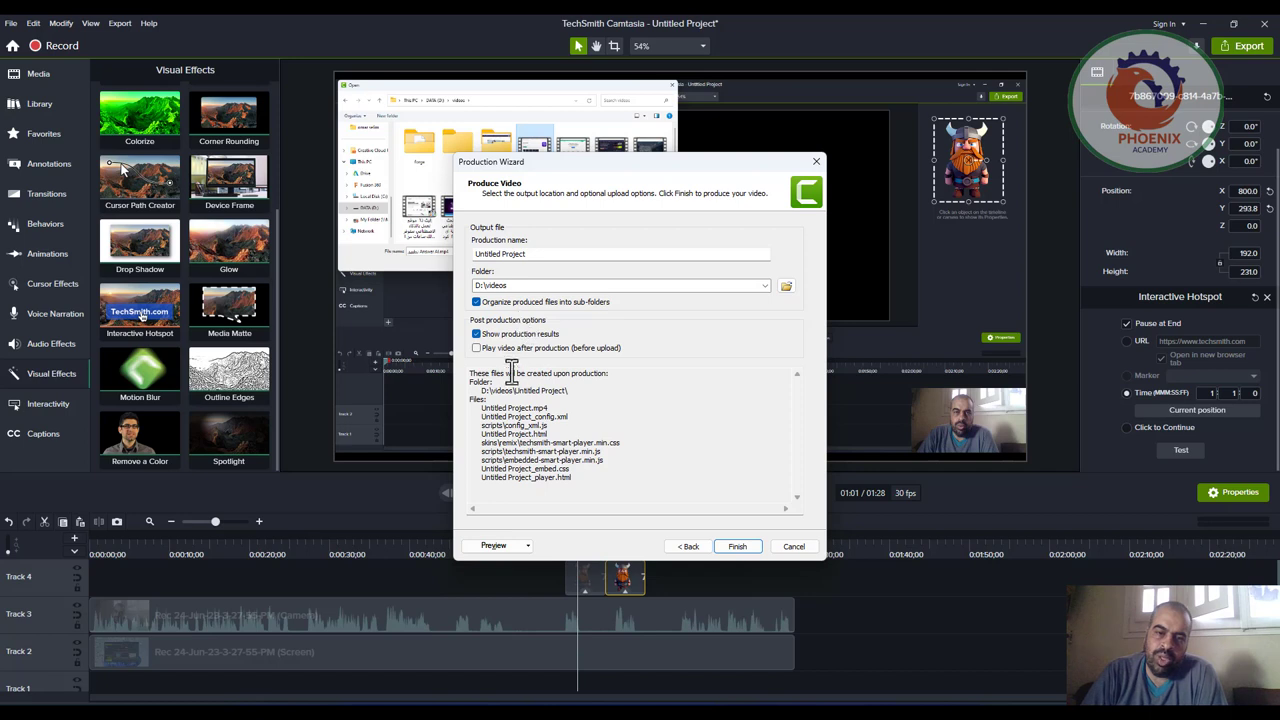
pyautogui.moveTo(583, 485); pyautogui.dragTo(493, 418)
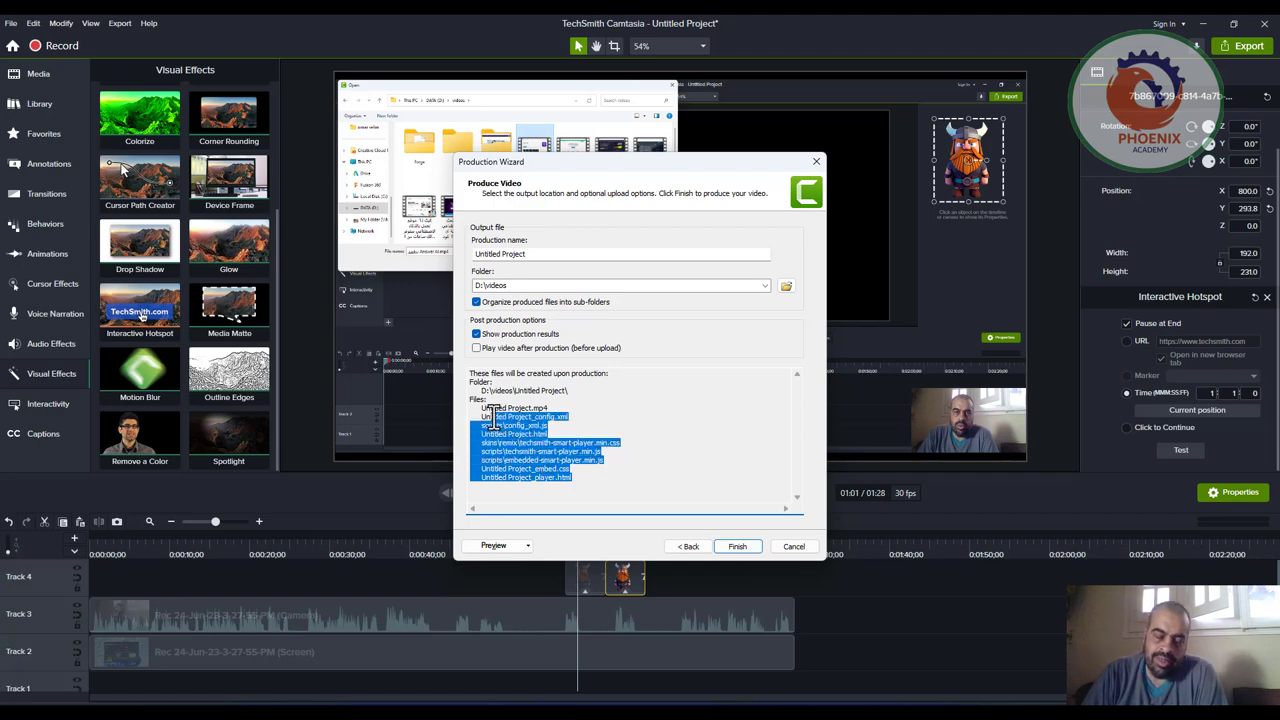
pyautogui.click(748, 549)
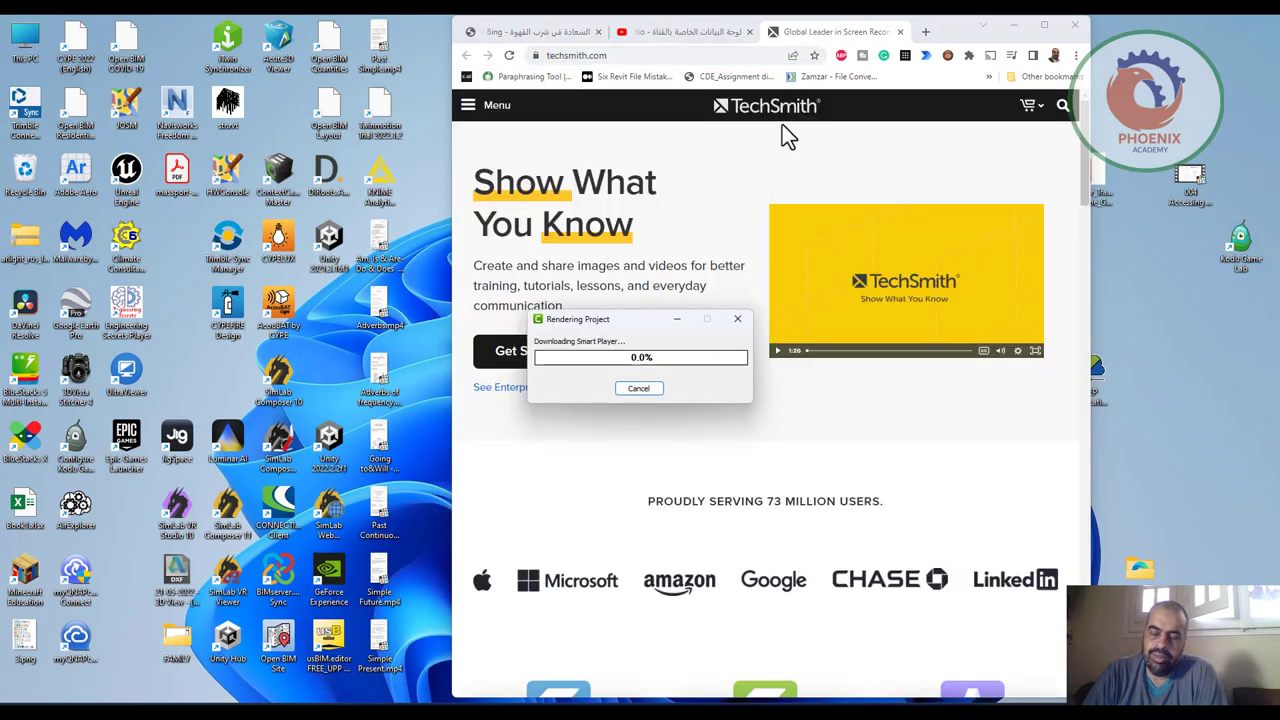
# Open the produced Untitled Project folder and launch Untitled Project.html in the browser.
pyautogui.click(1014, 26)
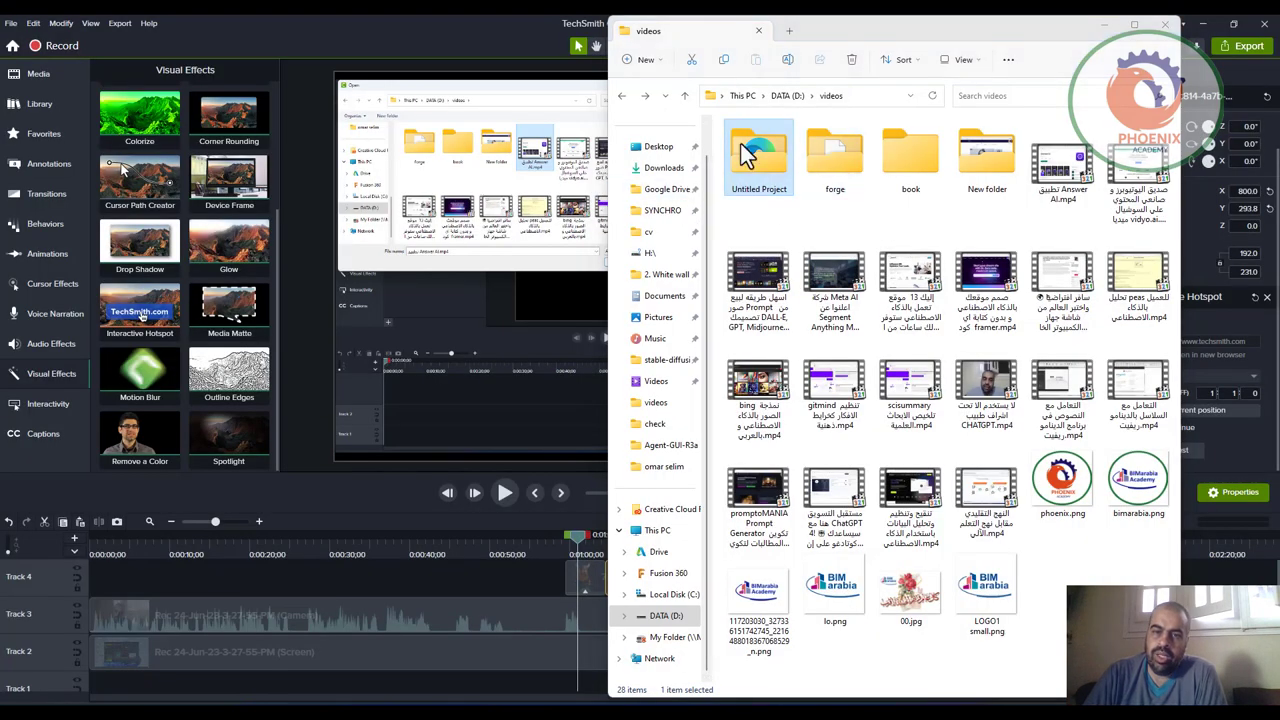
pyautogui.doubleClick(748, 152)
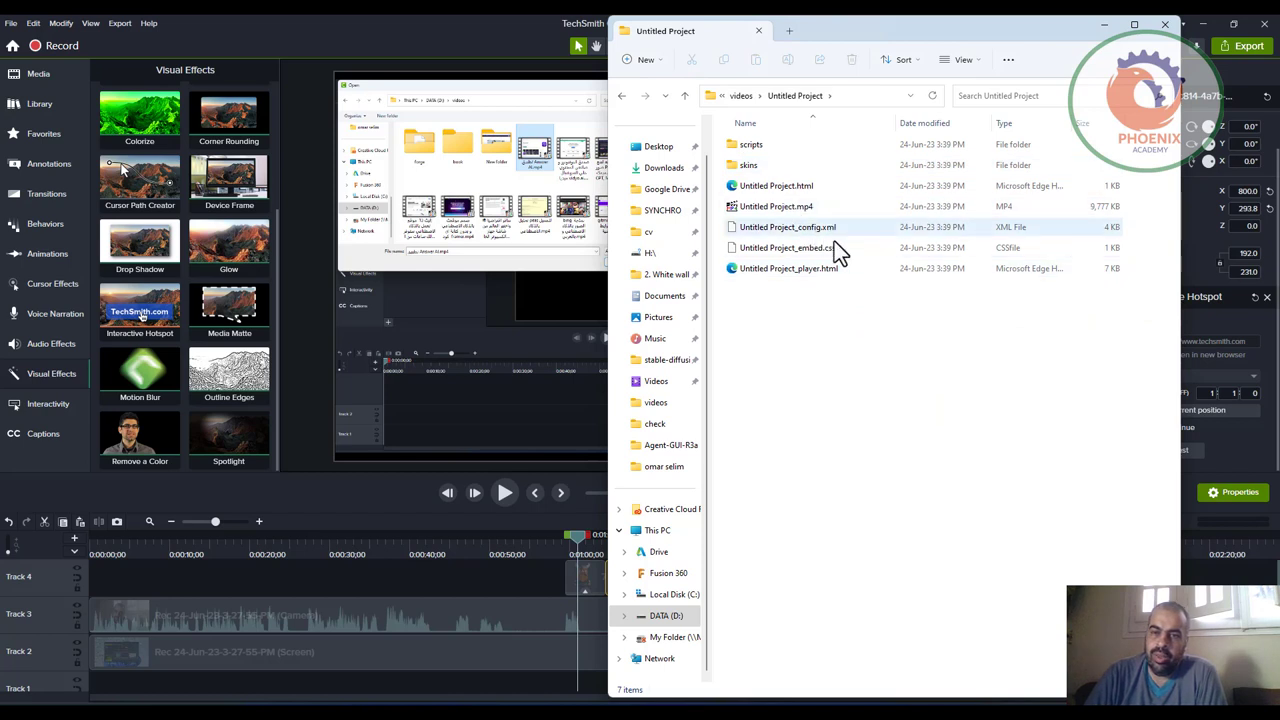
pyautogui.click(838, 190)
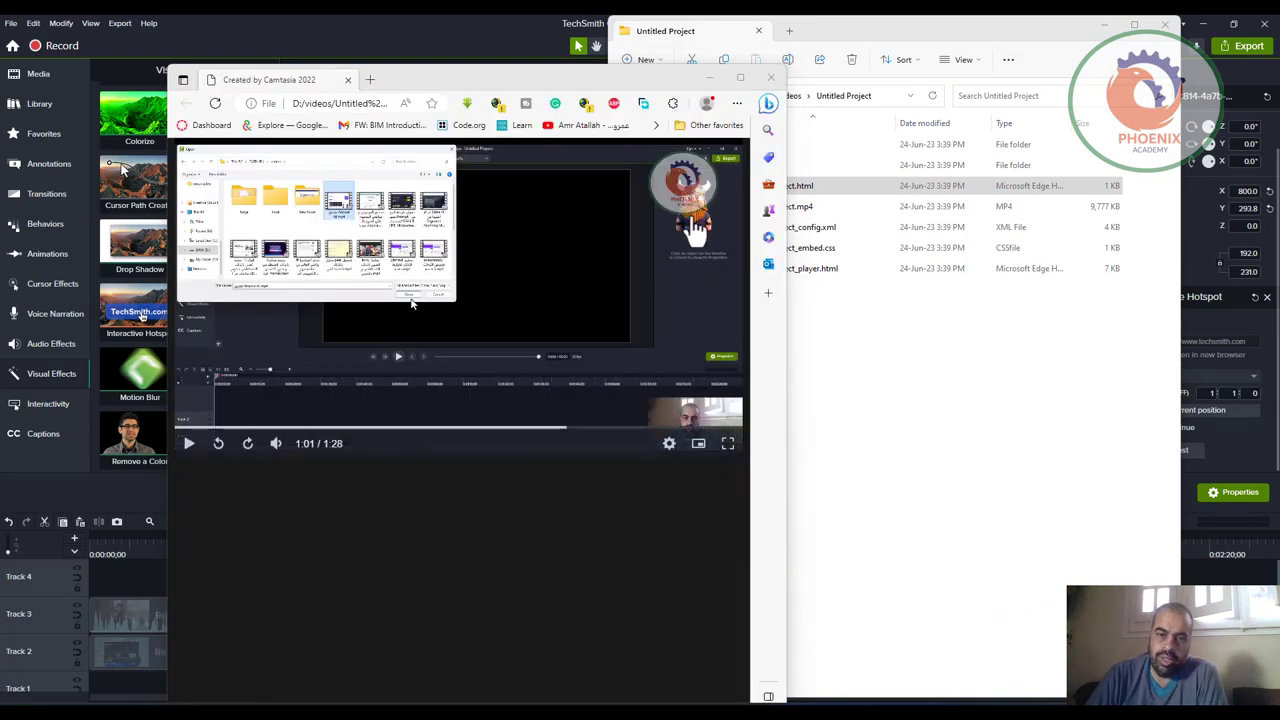
# Test the viking image's URL hotspot in the exported video, retrying it around 1:06 and returning to the video page.
pyautogui.click(692, 217)
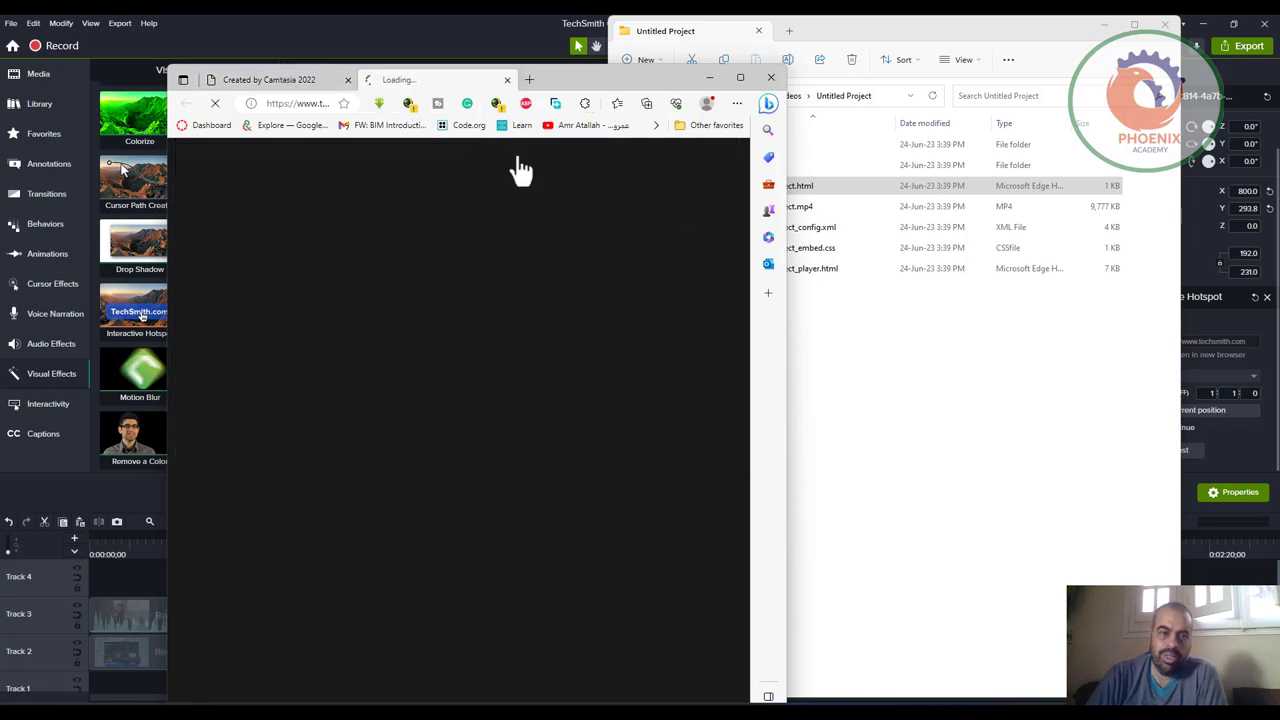
pyautogui.click(287, 80)
pyautogui.moveTo(562, 417)
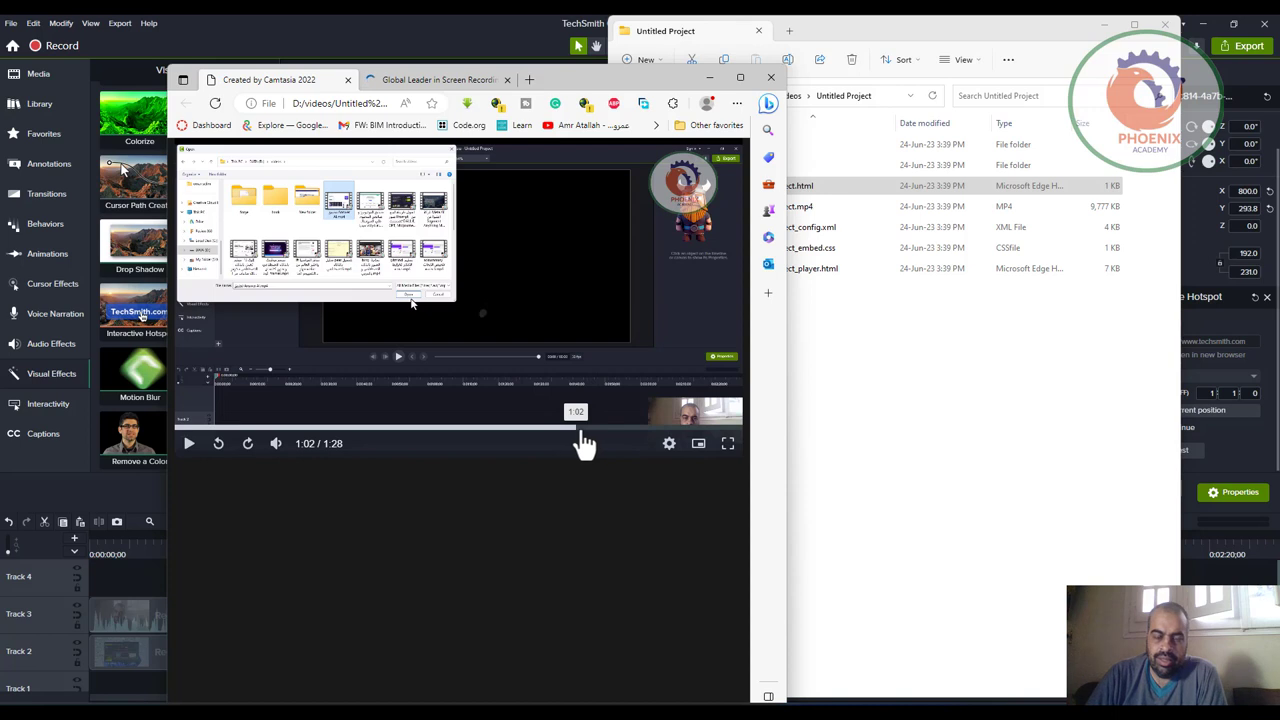
pyautogui.click(589, 430)
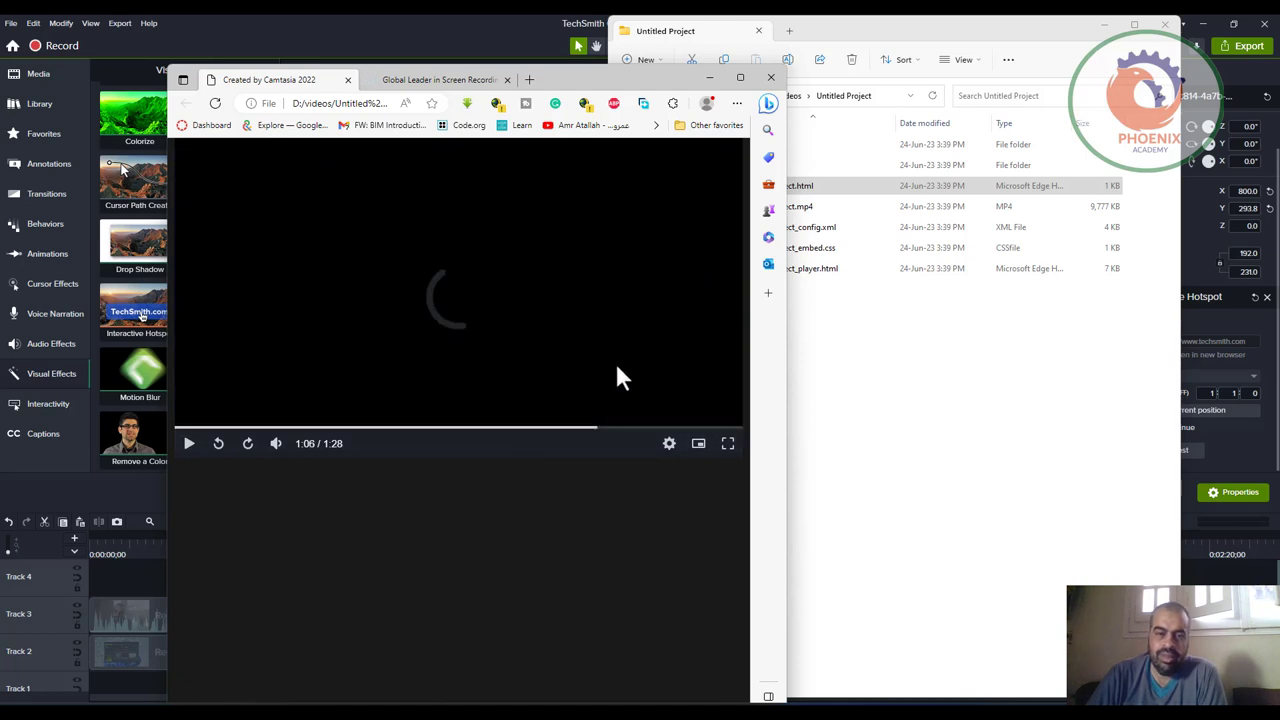
pyautogui.click(600, 400)
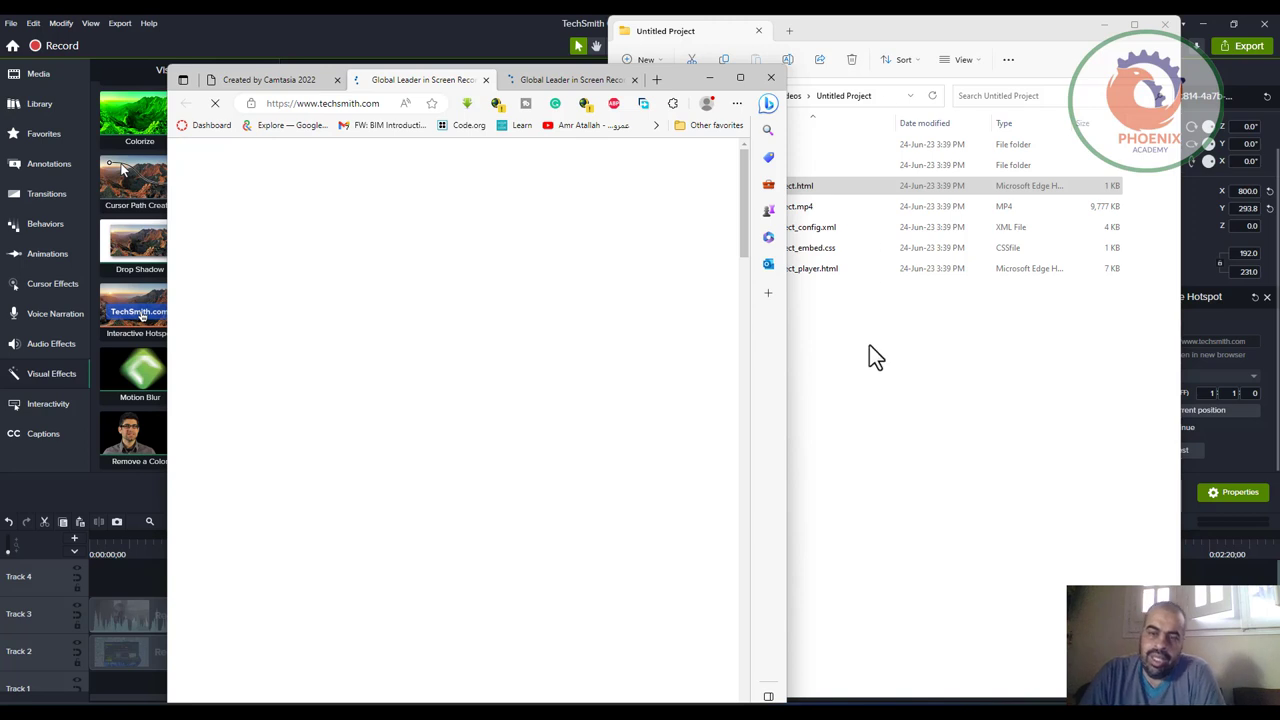
pyautogui.hotkey('ctrl', 'shift', 'Tab')
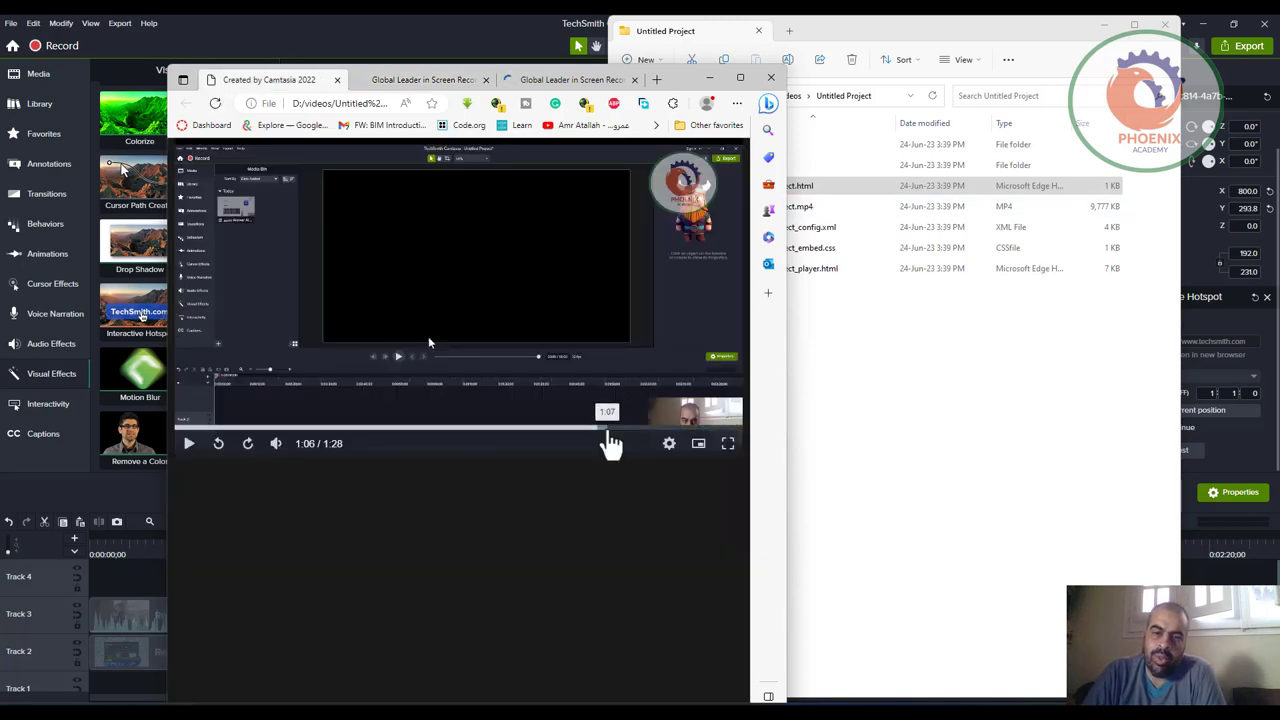
# Seek the exported video to 1:07 and test the viking image's time-jump hotspot.
pyautogui.click(608, 432)
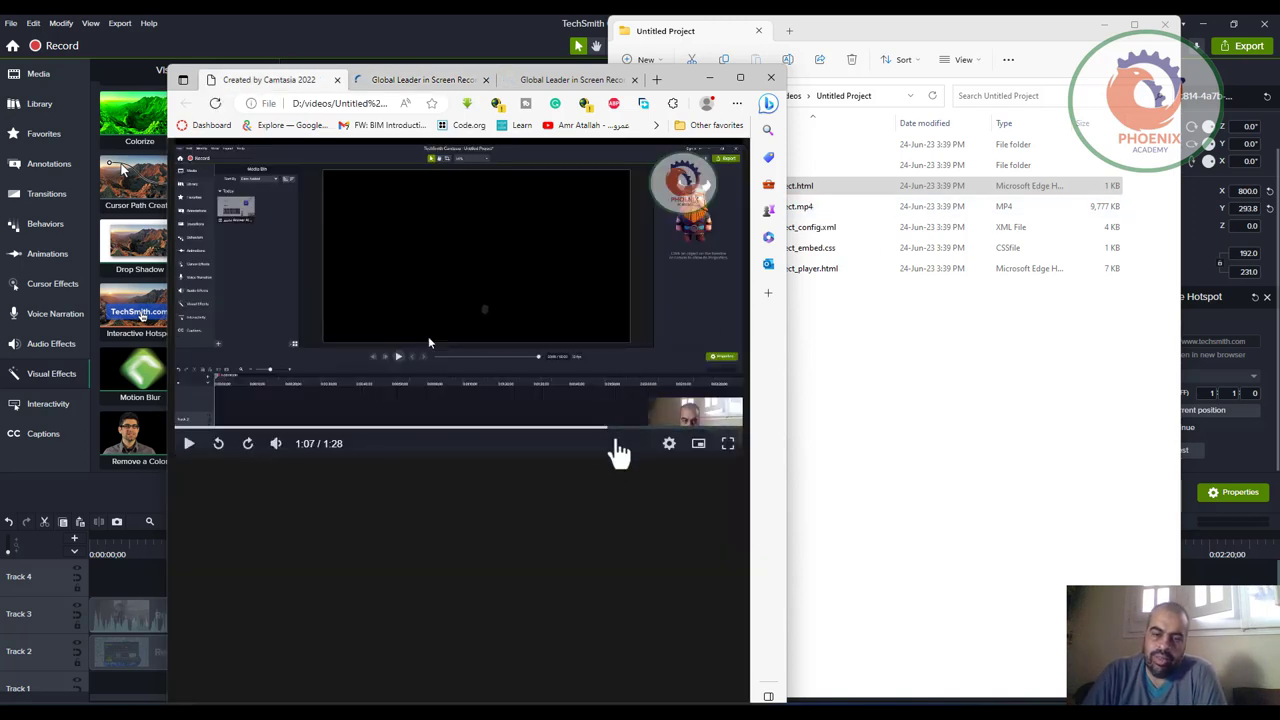
pyautogui.click(703, 240)
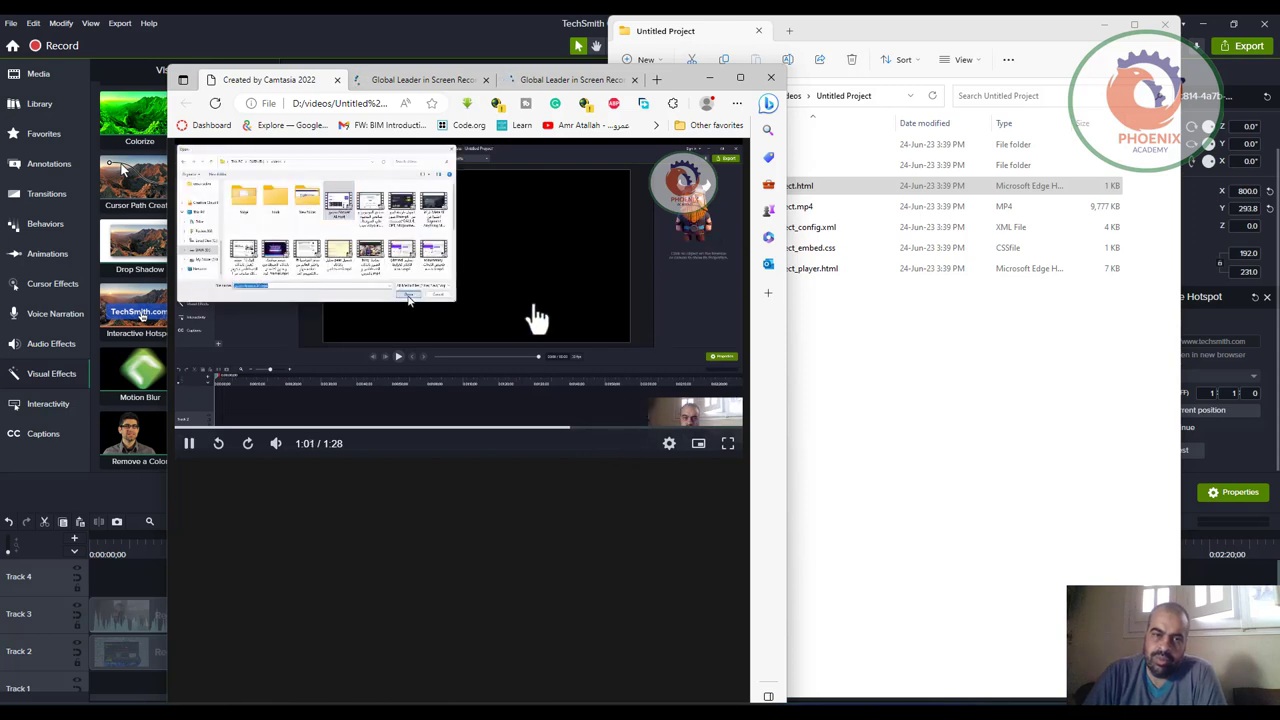
pyautogui.click(507, 330)
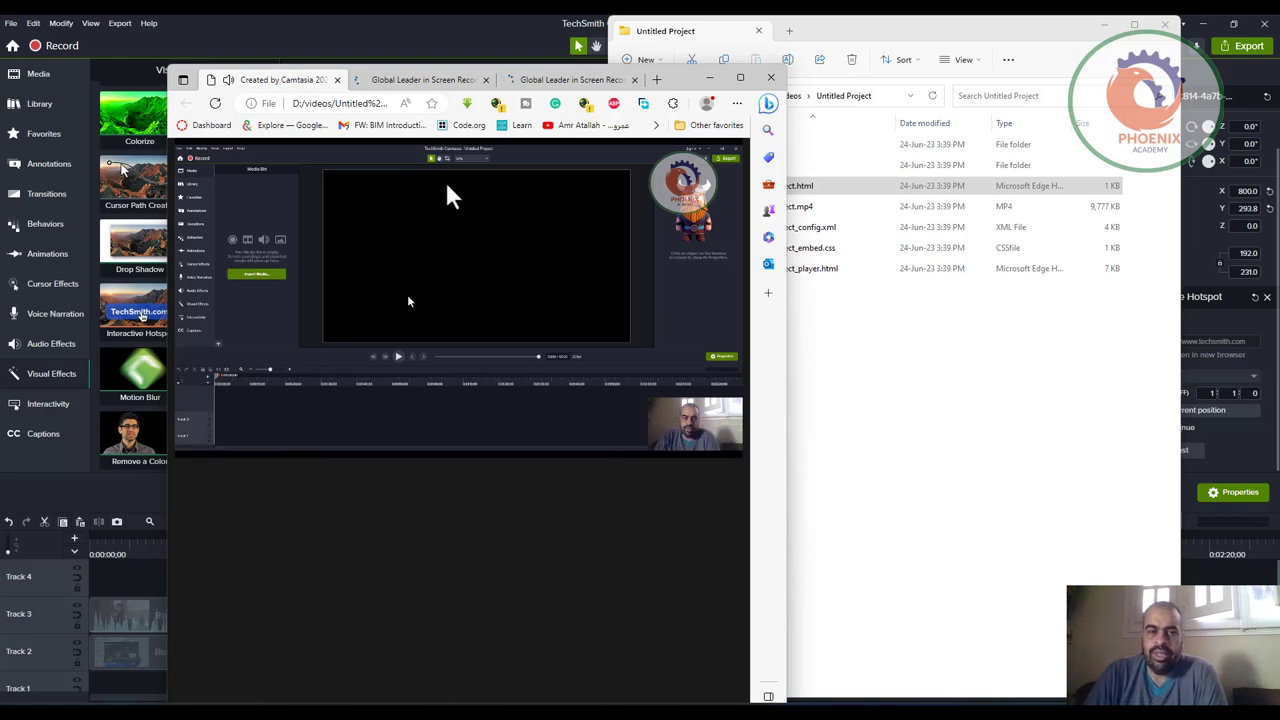
# Switch back to Camtasia, add a timeline quiz at 0:00:17 and open its question properties.
pyautogui.click(291, 29)
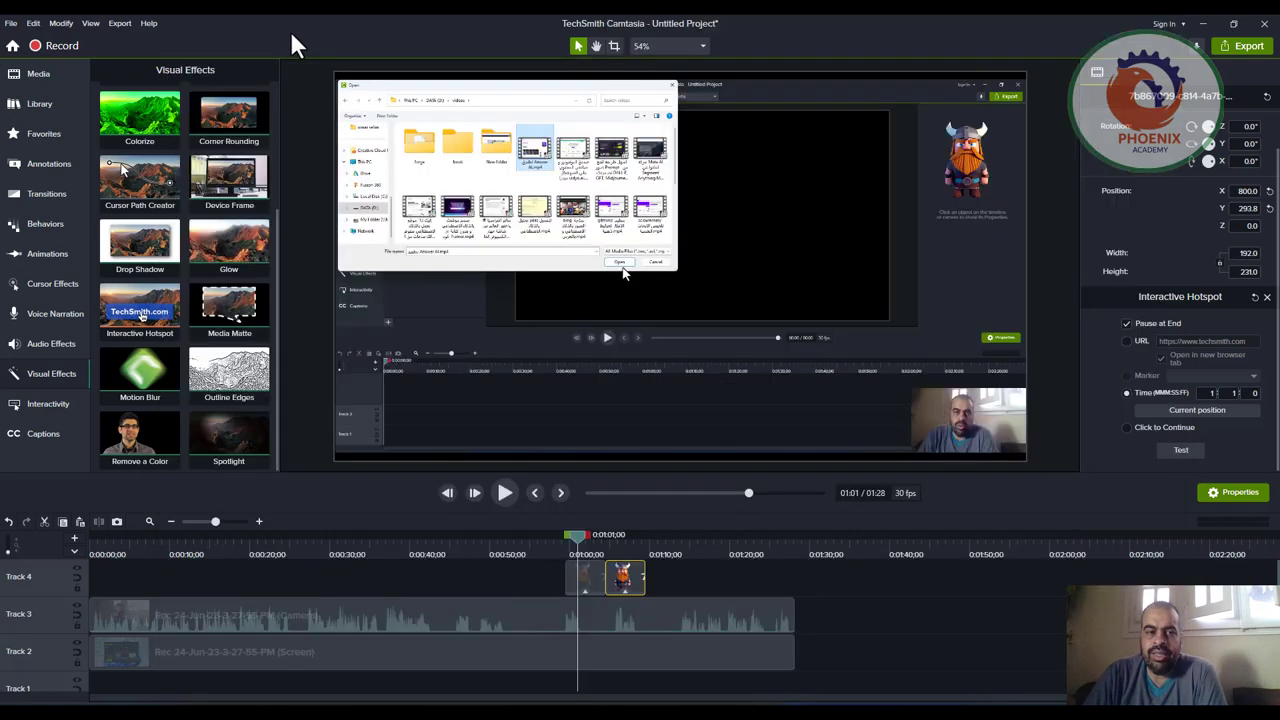
pyautogui.click(223, 540)
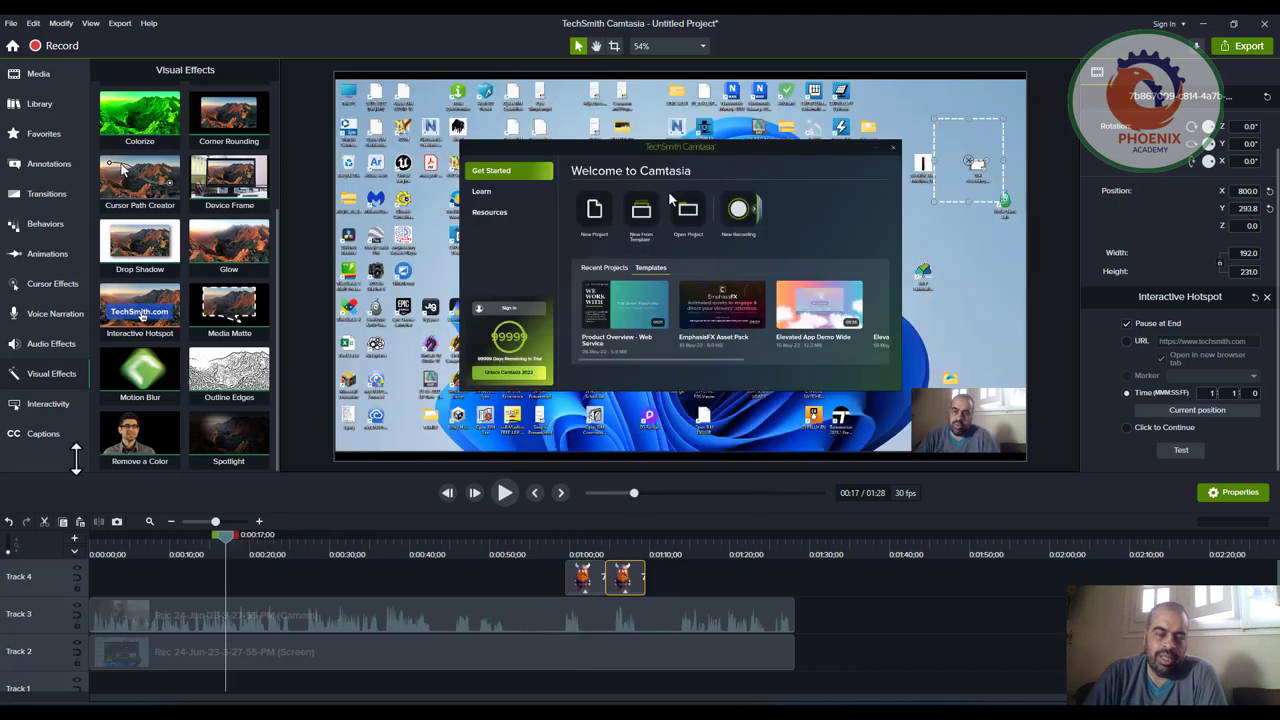
pyautogui.click(58, 400)
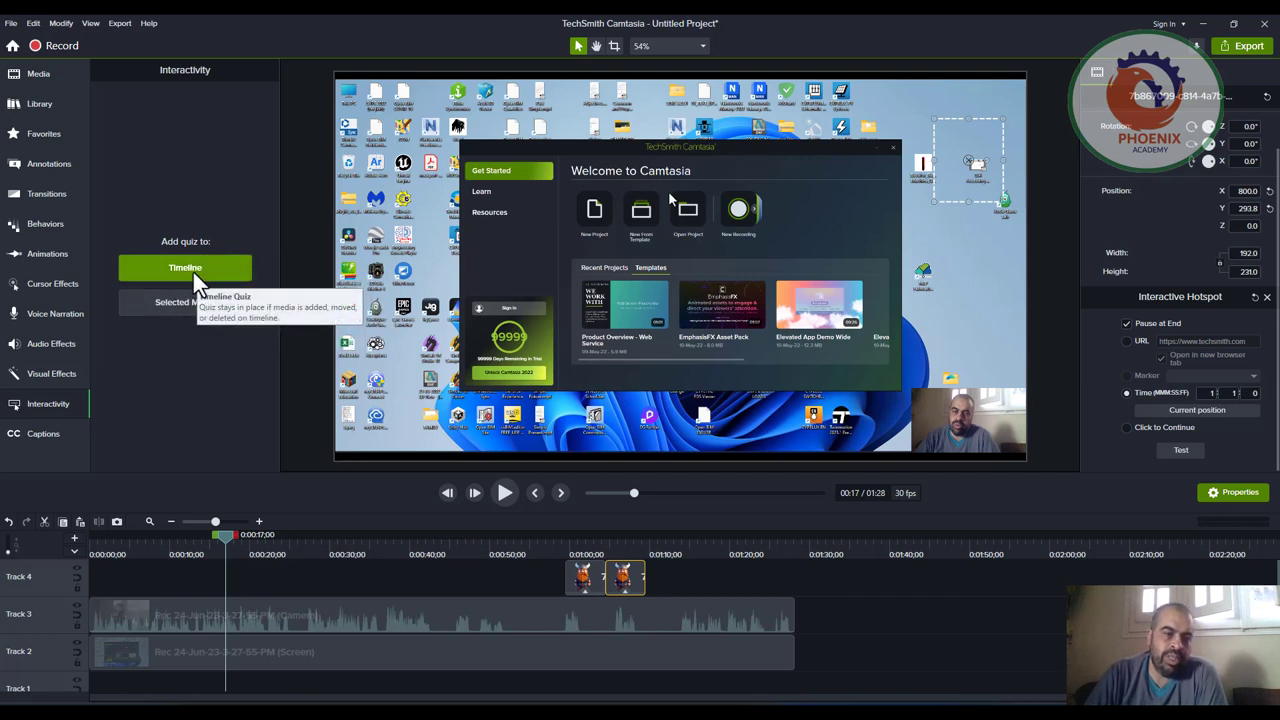
pyautogui.click(242, 585)
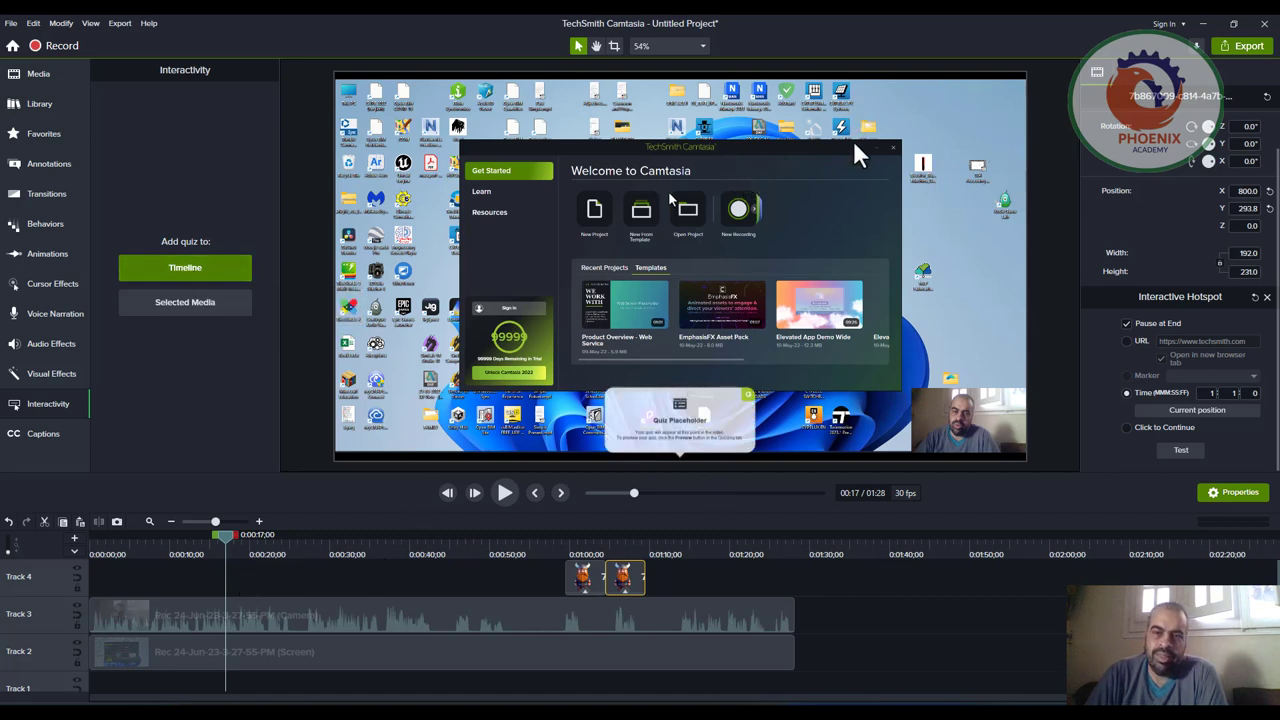
pyautogui.click(701, 413)
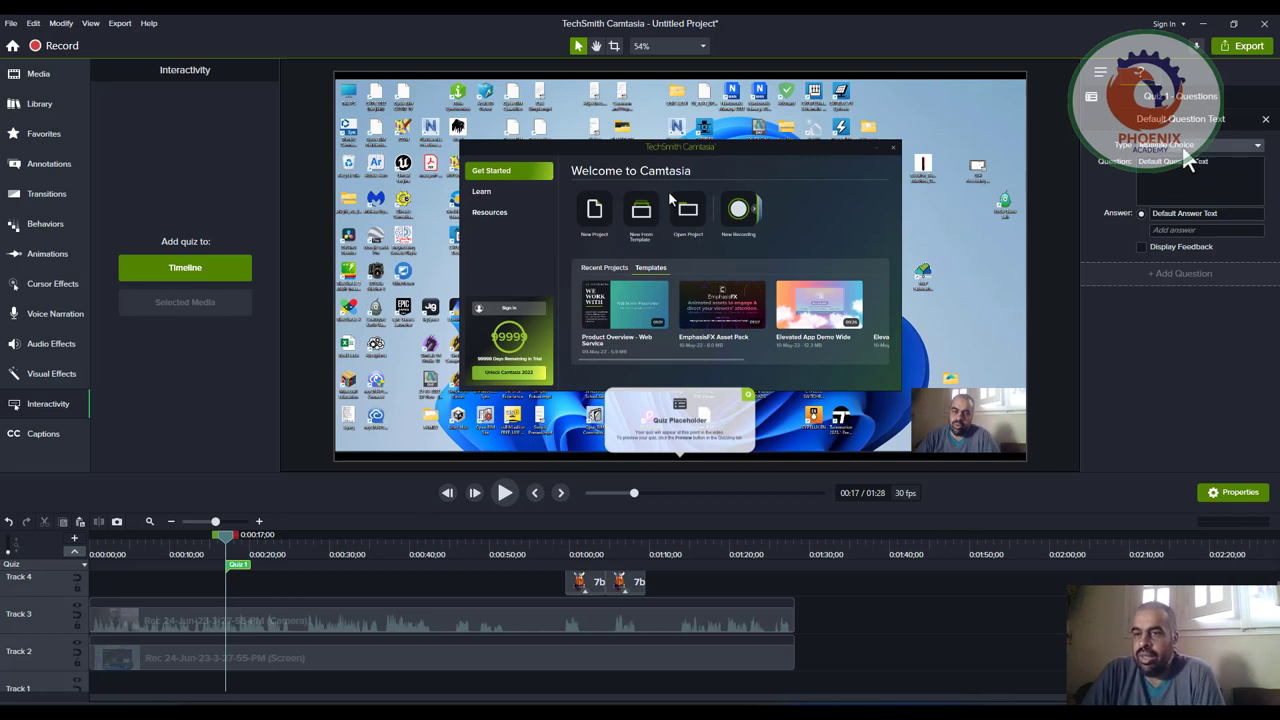
# Try the Fill in the Blank and Short Answer types for the quiz question.
pyautogui.click(1200, 148)
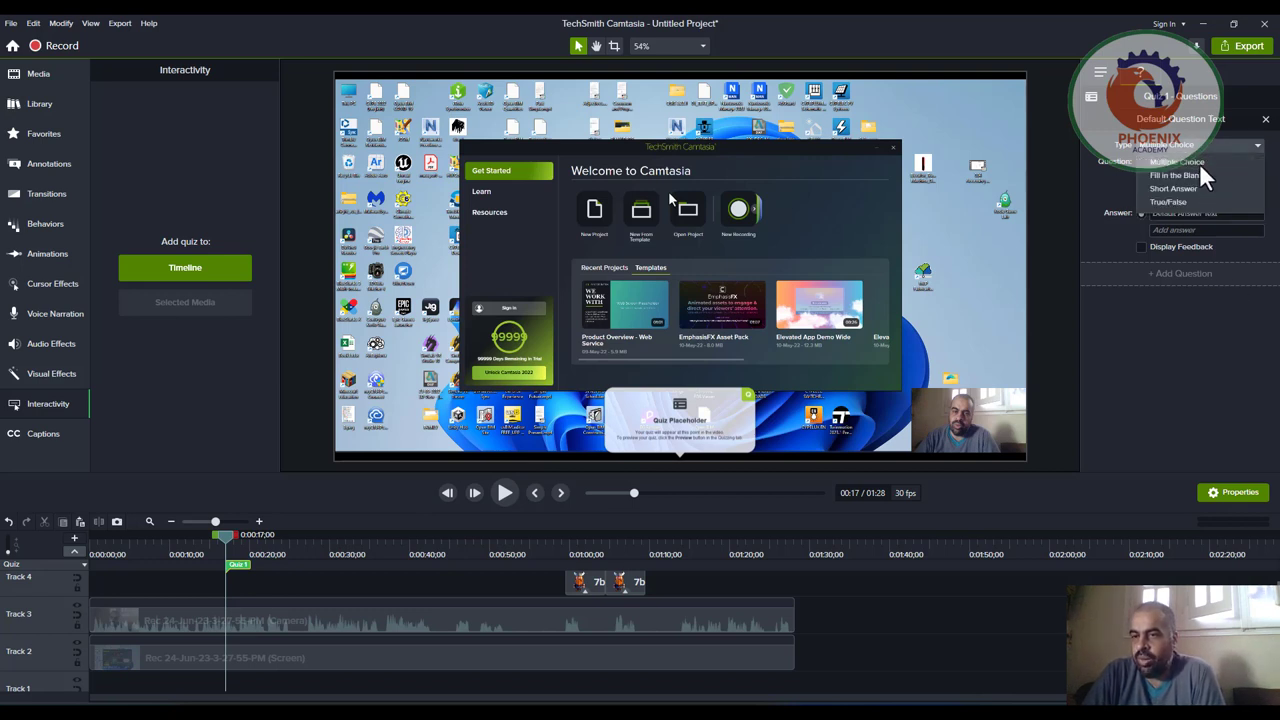
pyautogui.click(1201, 174)
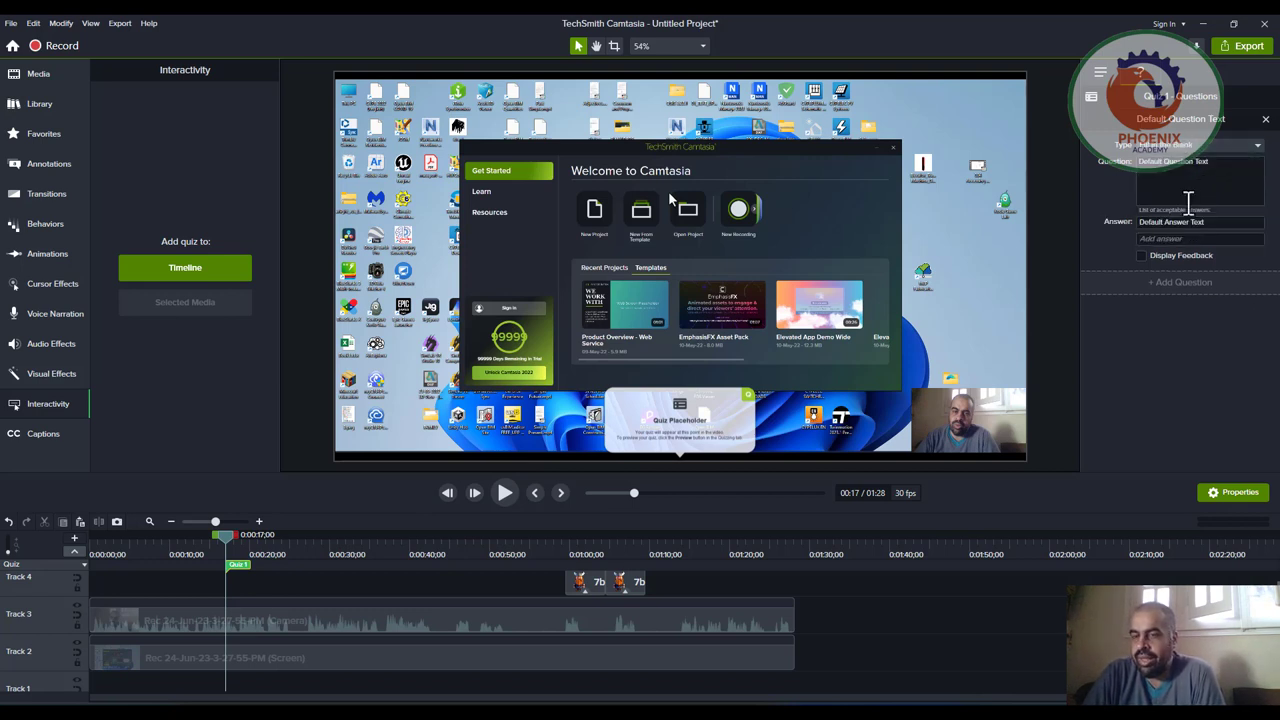
pyautogui.click(1195, 148)
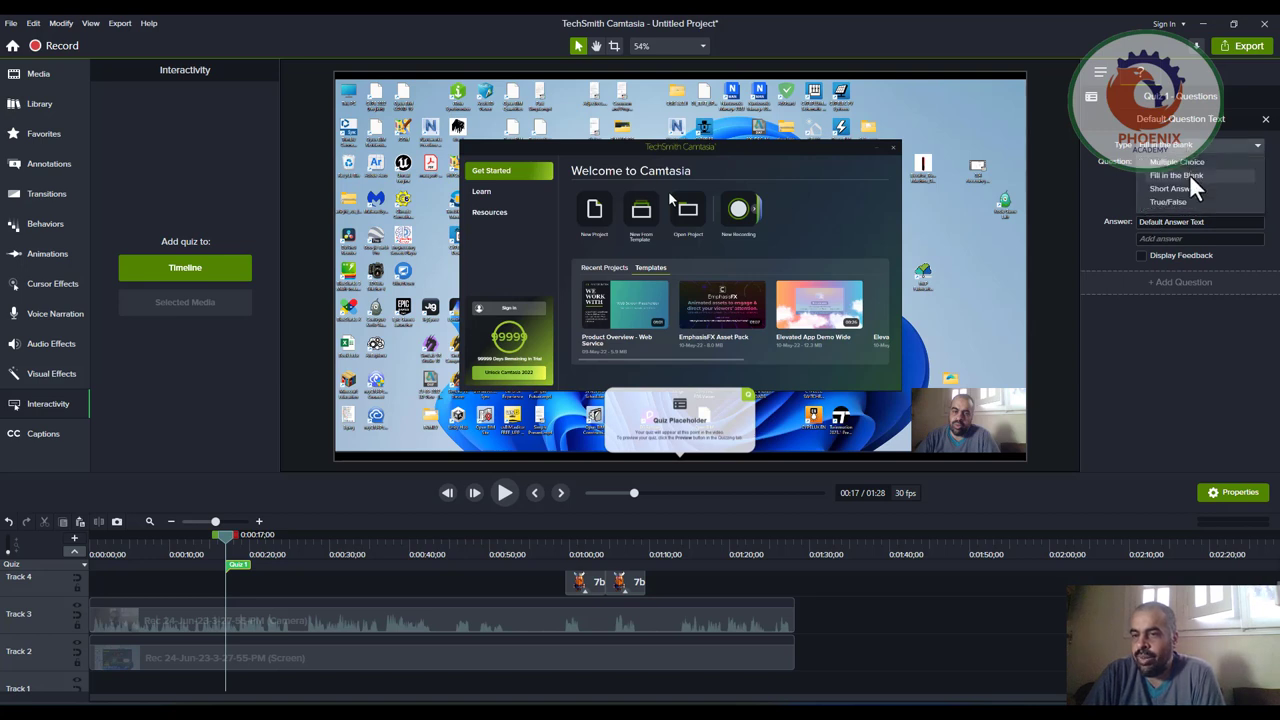
pyautogui.click(1192, 188)
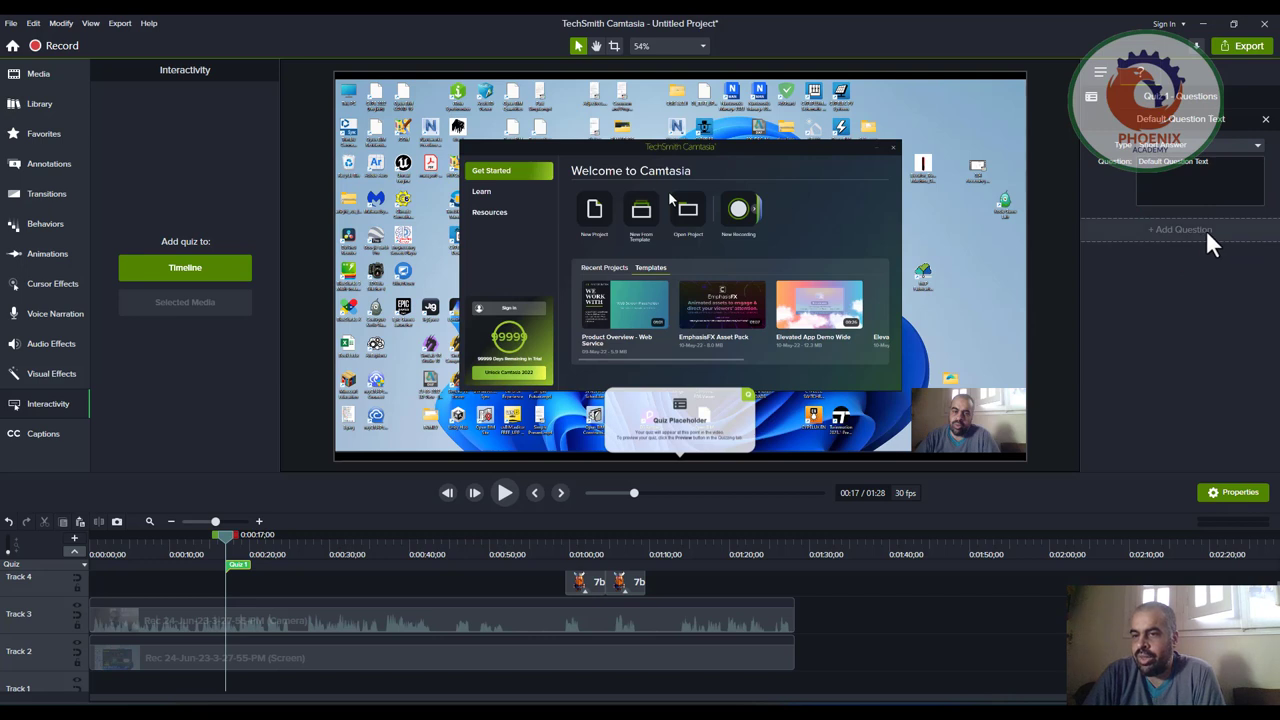
# Set the quiz question type to True/False and open the default question text for editing.
pyautogui.click(1188, 148)
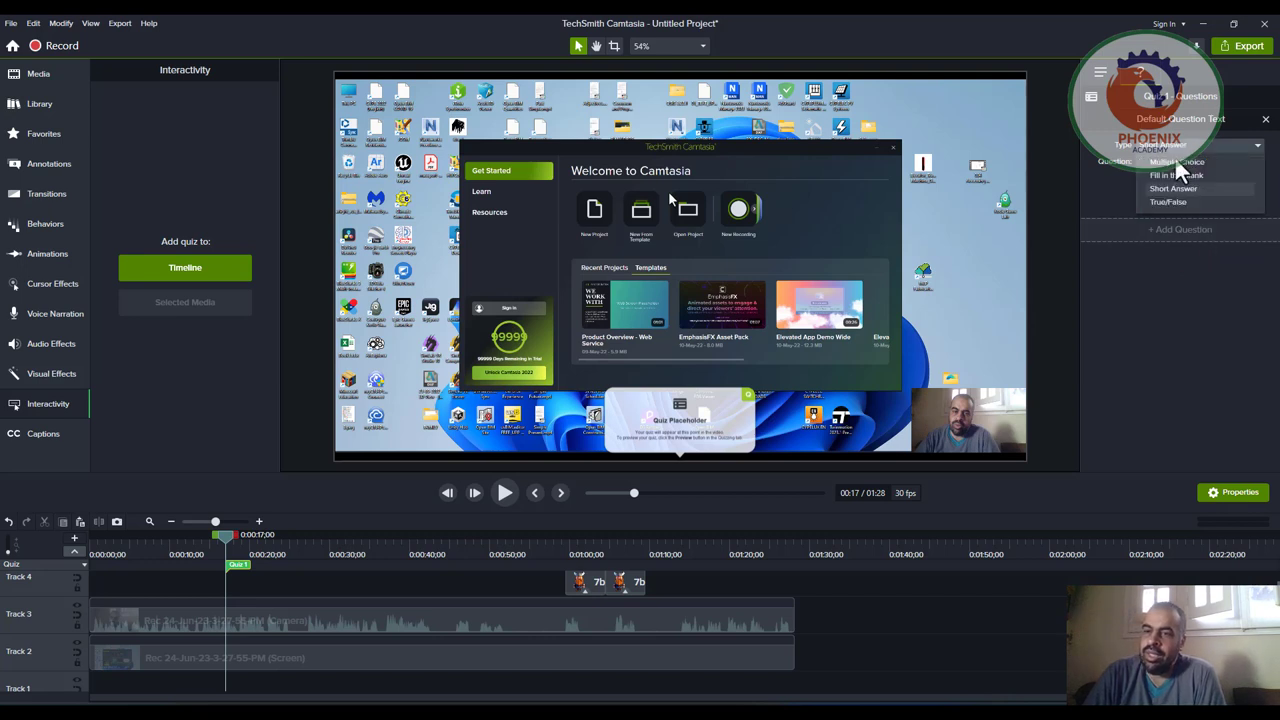
pyautogui.click(1174, 202)
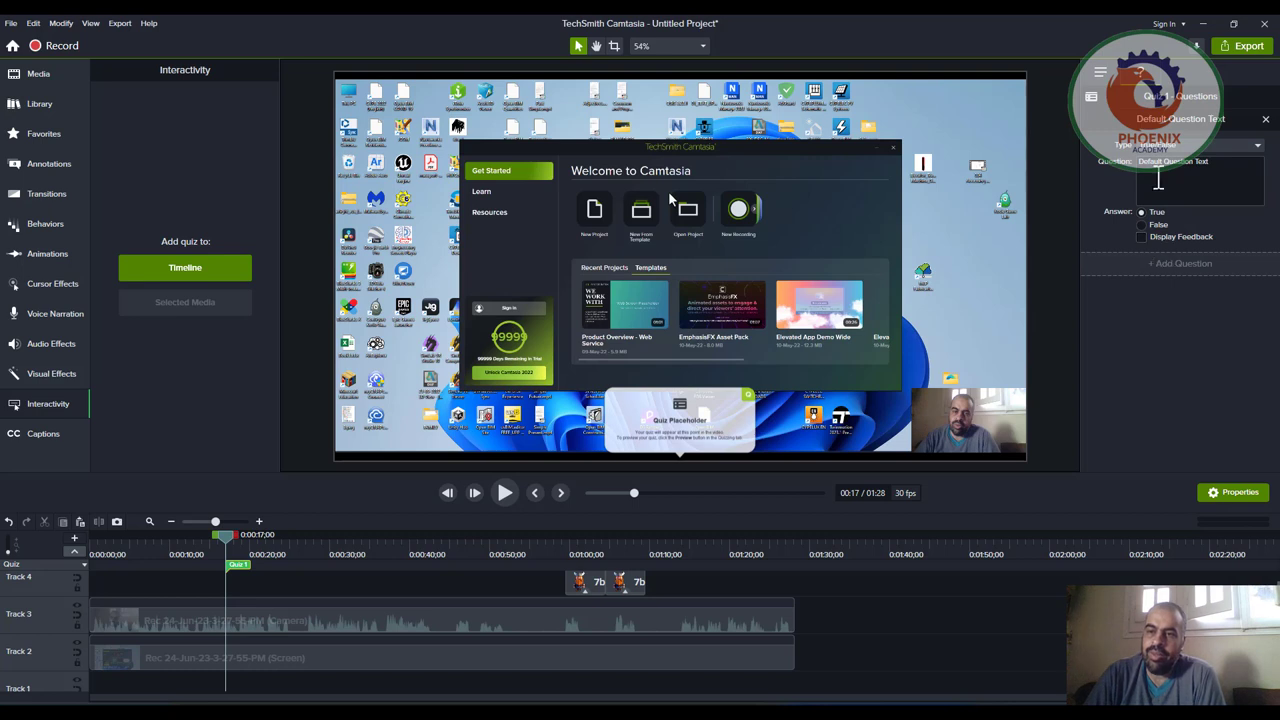
pyautogui.click(1158, 178)
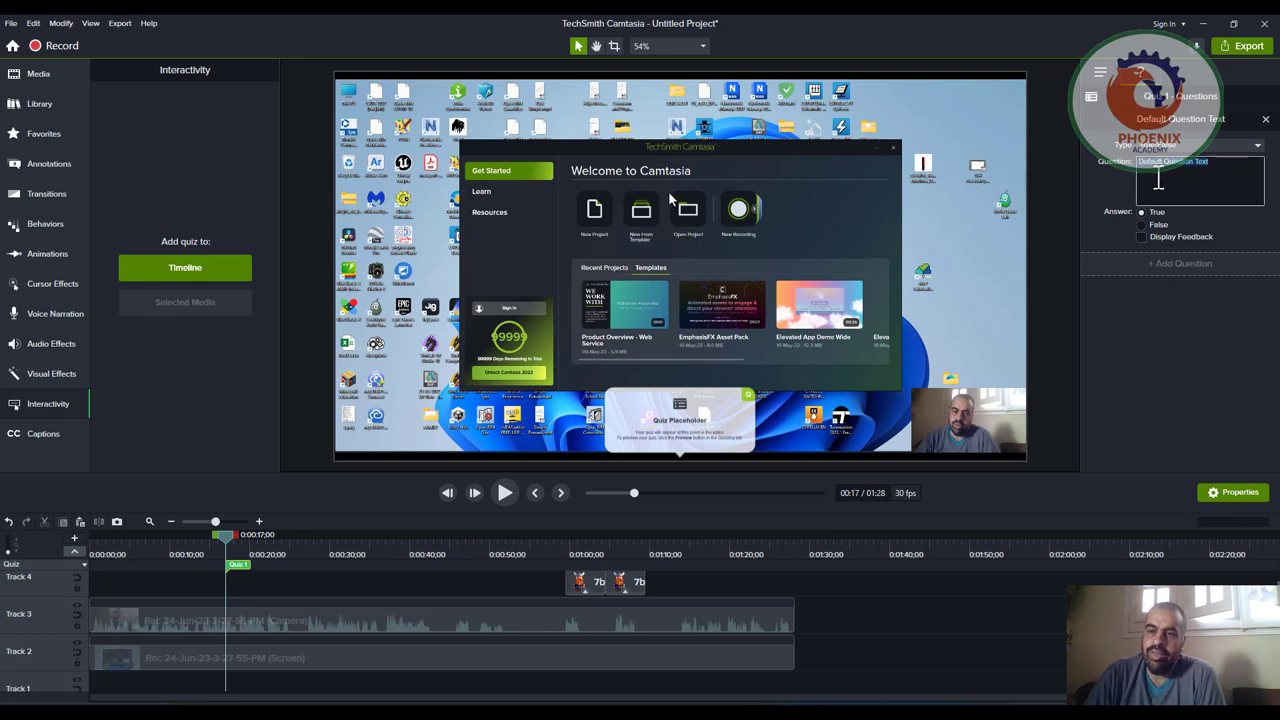
# Move the playhead to 0:00:16;25, just before the quiz marker on the timeline.
pyautogui.click(232, 551)
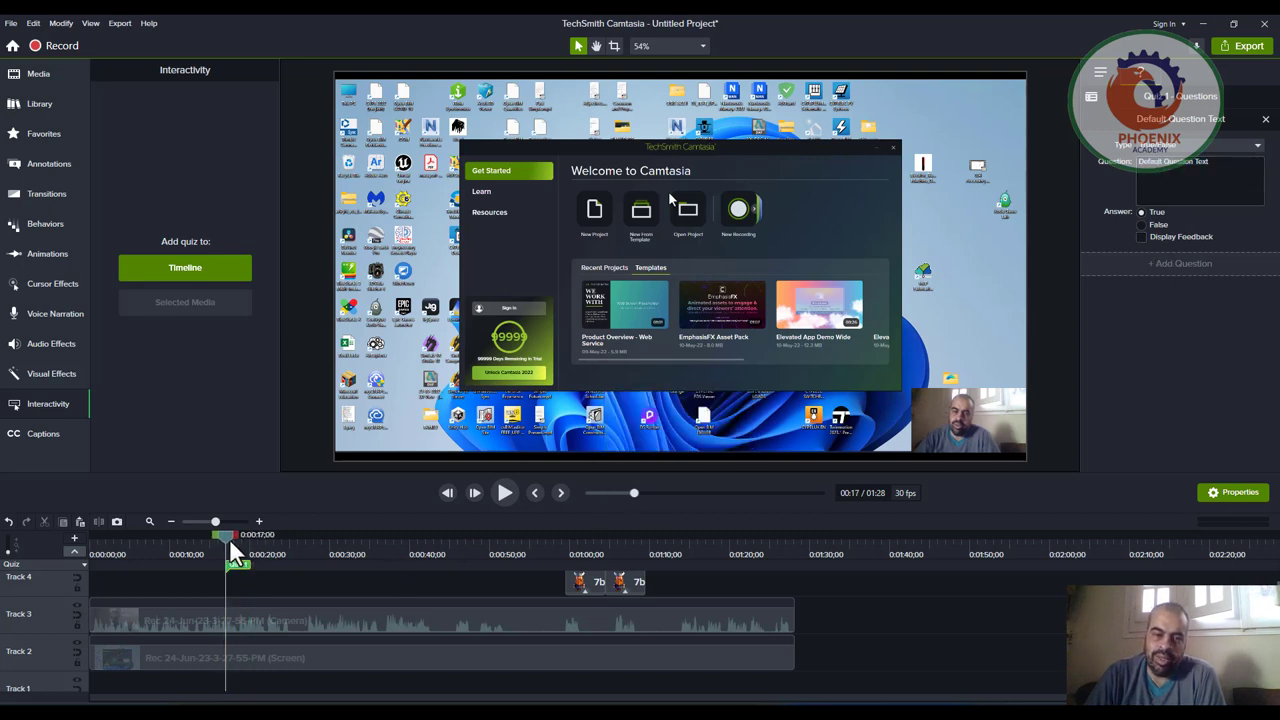
pyautogui.click(237, 564)
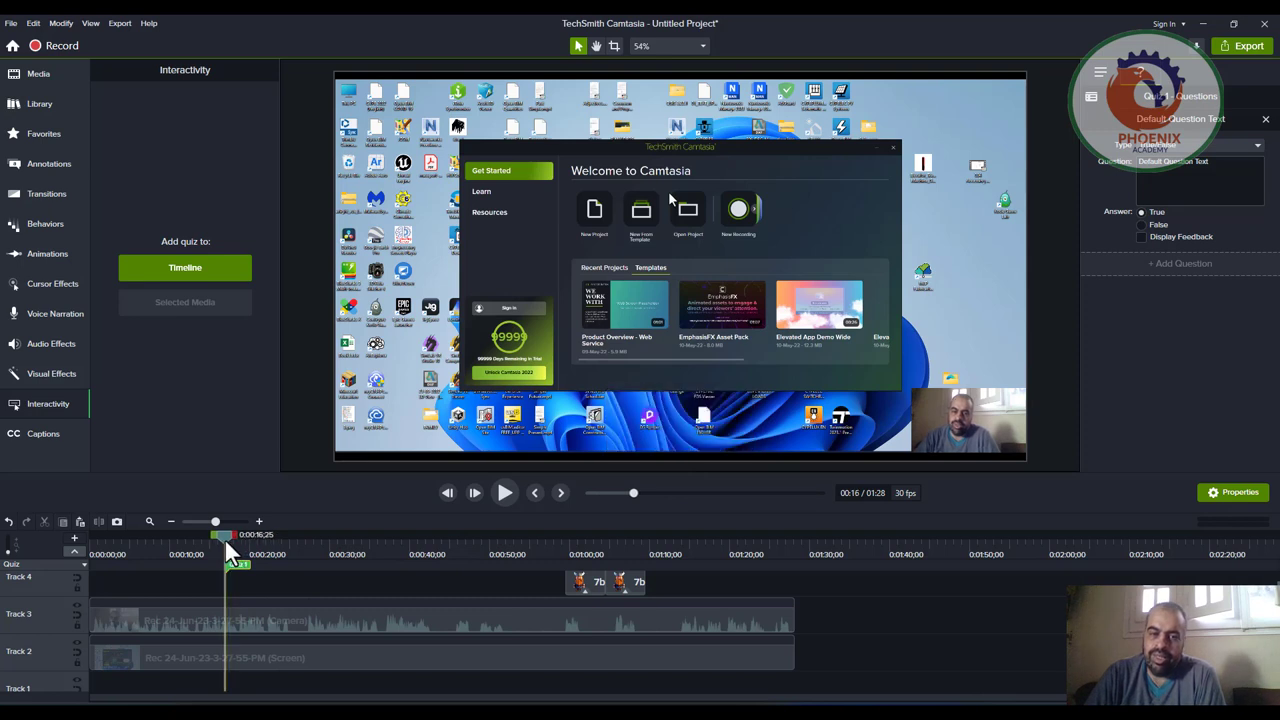